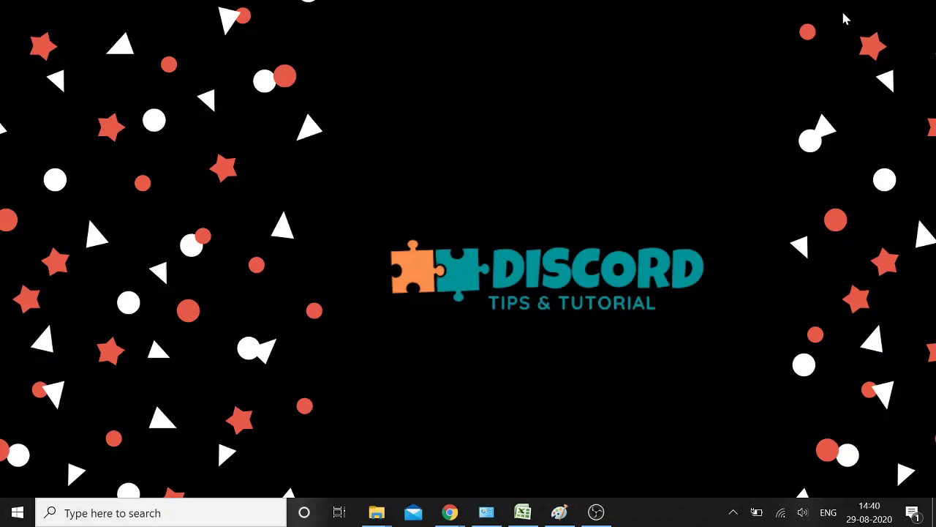
Step: Open the %LOCALAPPDATA% location through the Run dialog and go into its Discord folder
{"action": "key", "text": "super+r"}
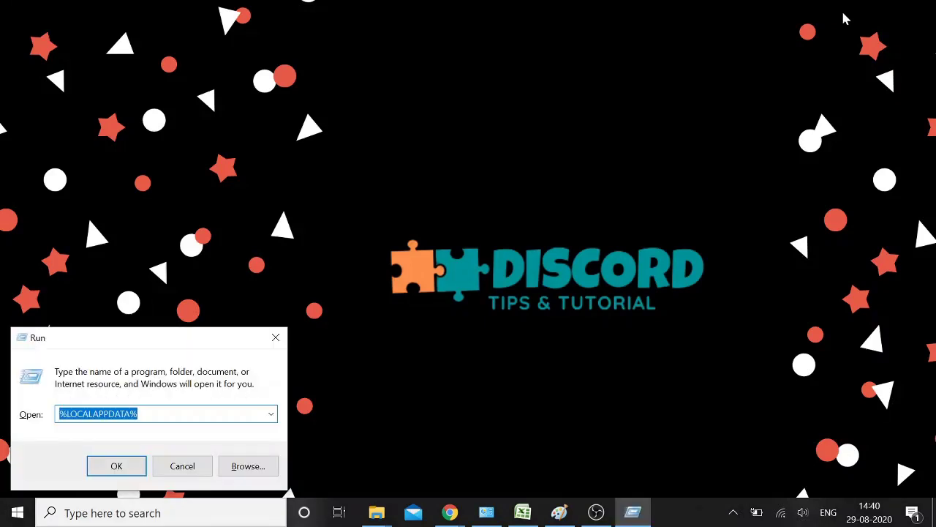
{"action": "key", "text": "End"}
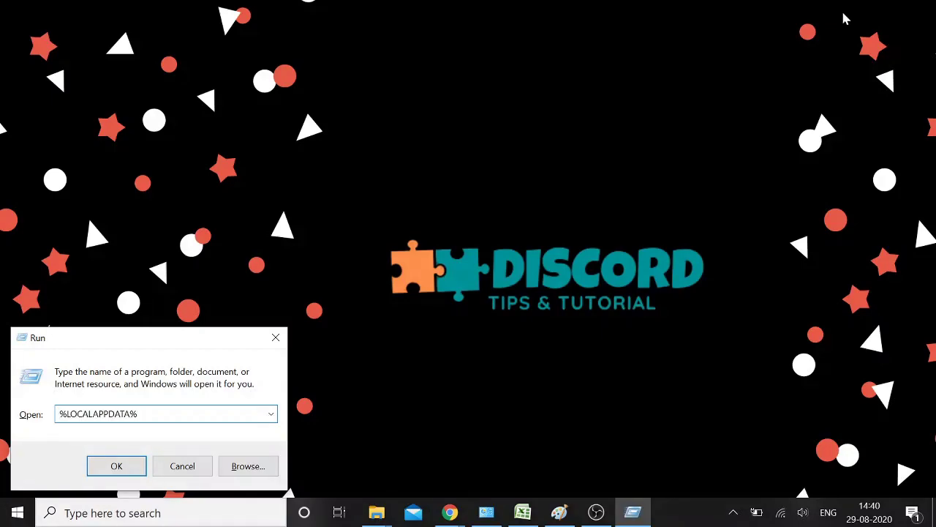
{"action": "key", "text": "Return"}
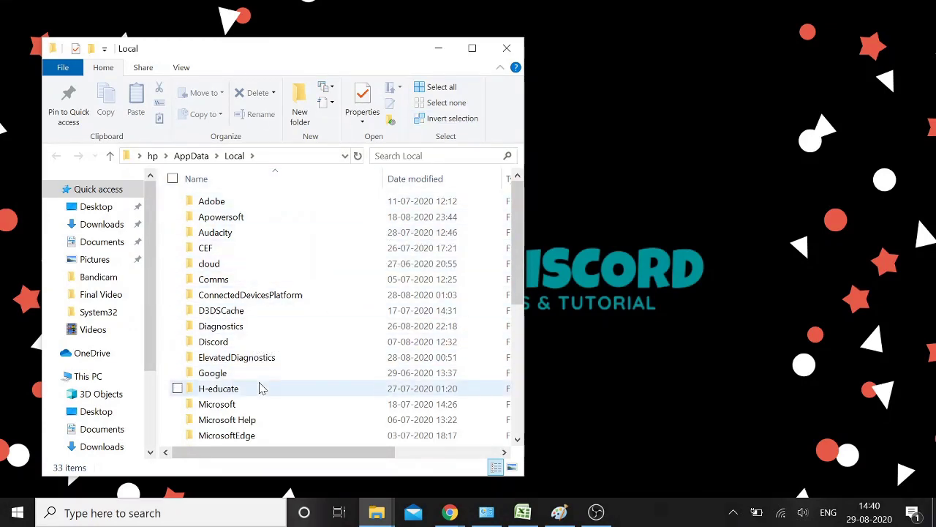
{"action": "double_click", "coordinate": [223, 348]}
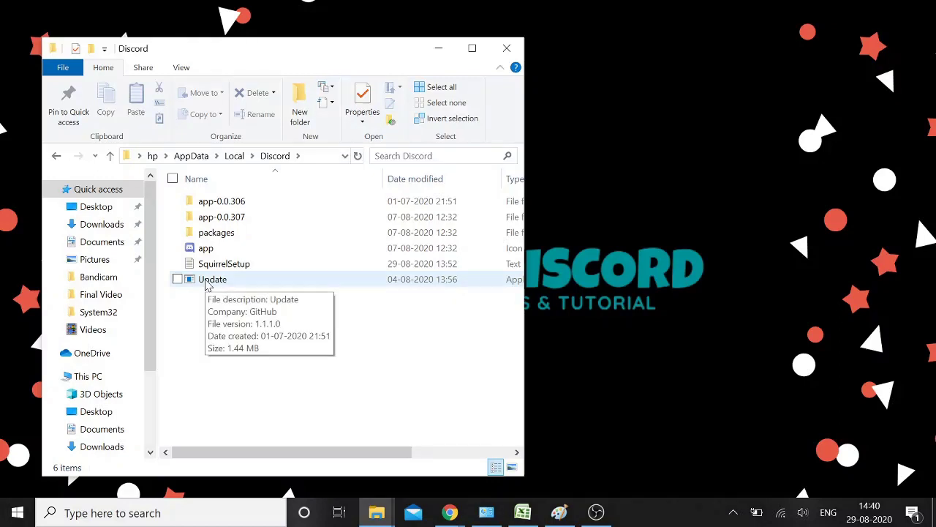
Step: Run the Update application in the Discord folder as administrator and close the folder window
{"action": "right_click", "coordinate": [209, 283]}
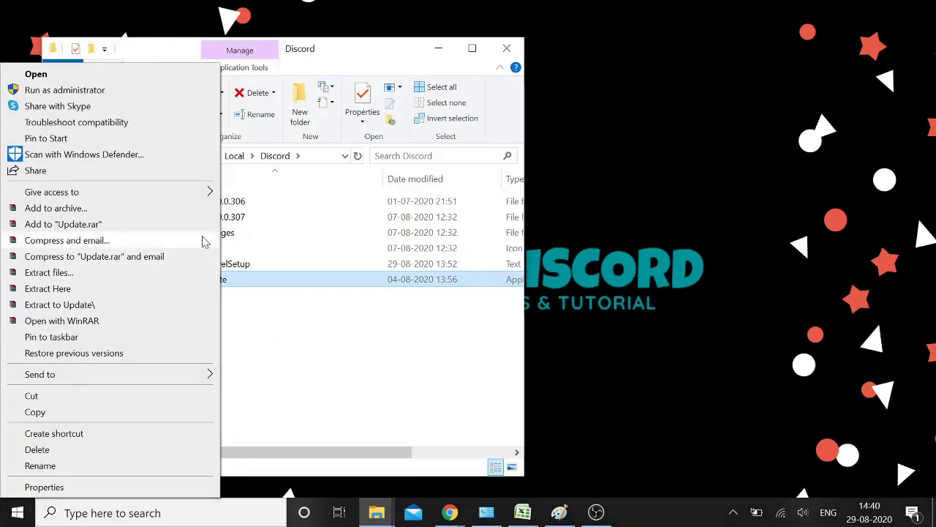
{"action": "left_click", "coordinate": [146, 90]}
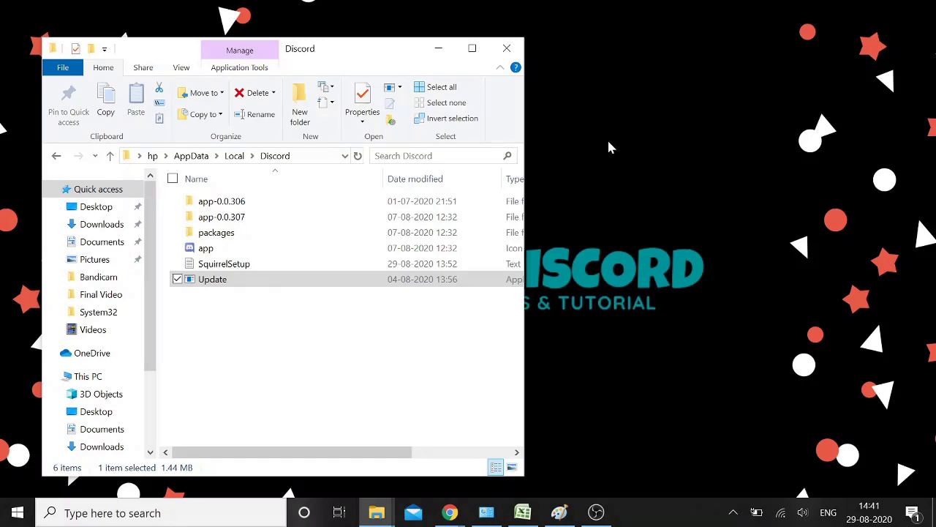
{"action": "left_click", "coordinate": [510, 50]}
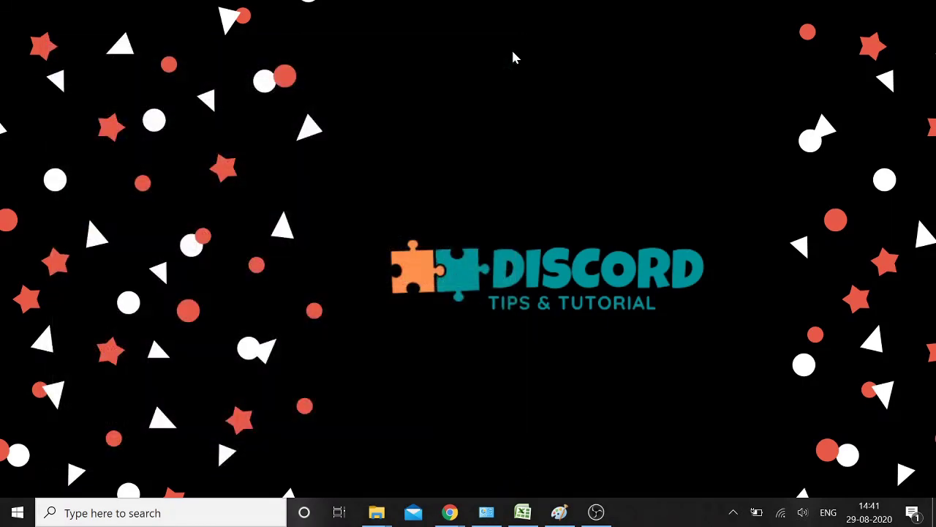
Step: Reopen the Discord folder under %LOCALAPPDATA% using the Run dialog
{"action": "key", "text": "super+r"}
{"action": "key", "text": "End"}
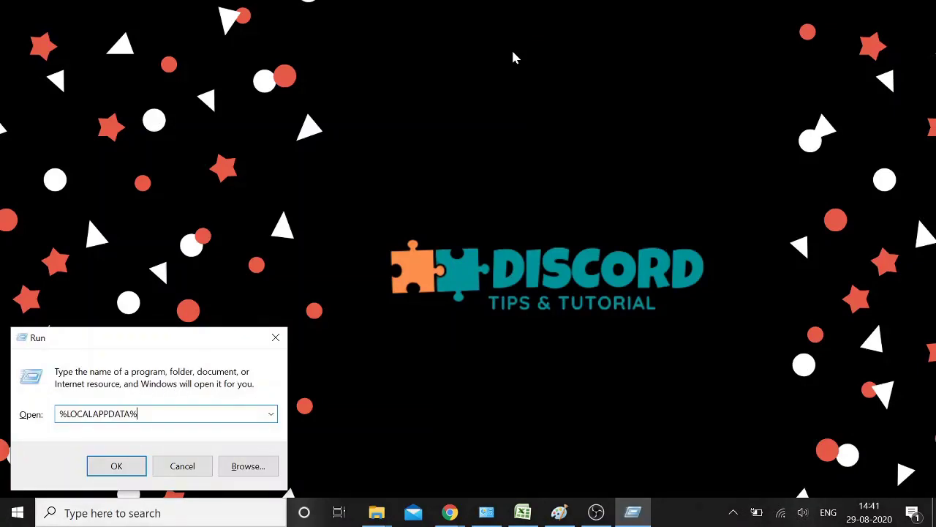
{"action": "left_click", "coordinate": [130, 466]}
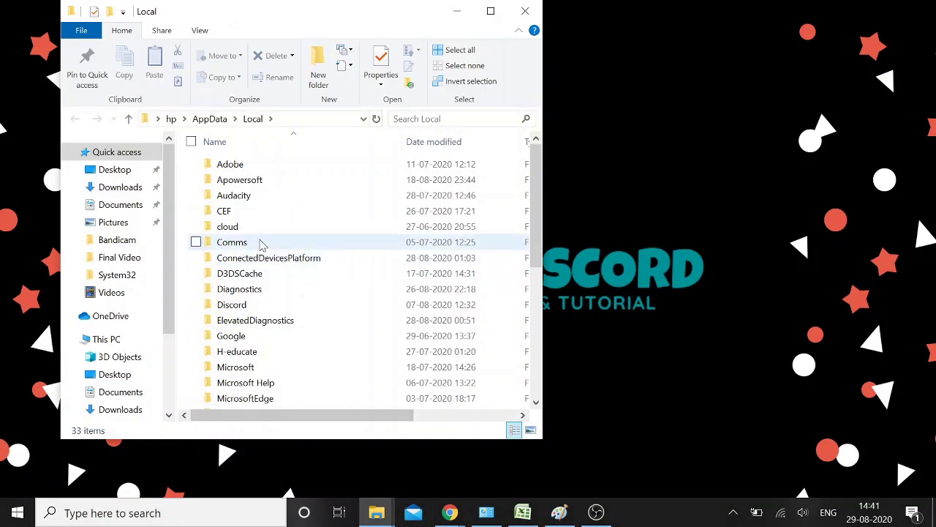
{"action": "double_click", "coordinate": [236, 310]}
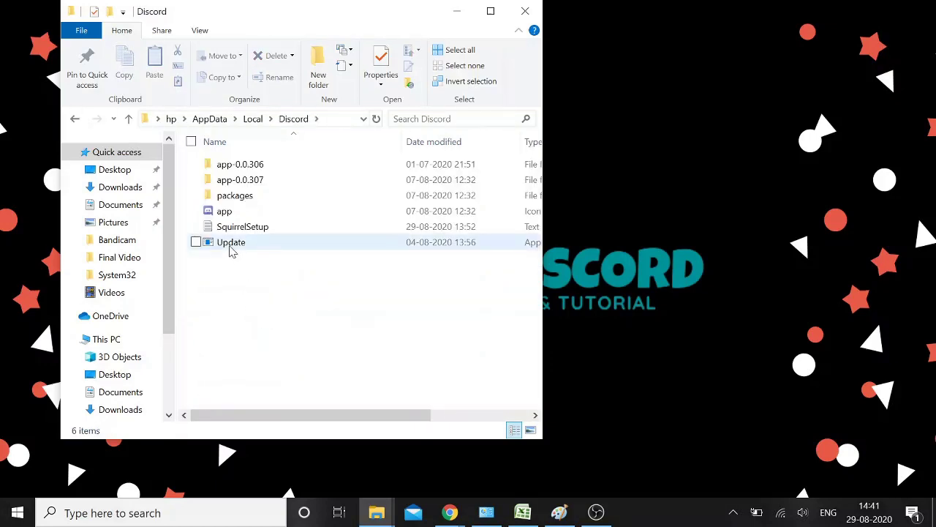
Step: View the available actions for the Update application and close the Discord folder window
{"action": "mouse_move", "coordinate": [232, 248]}
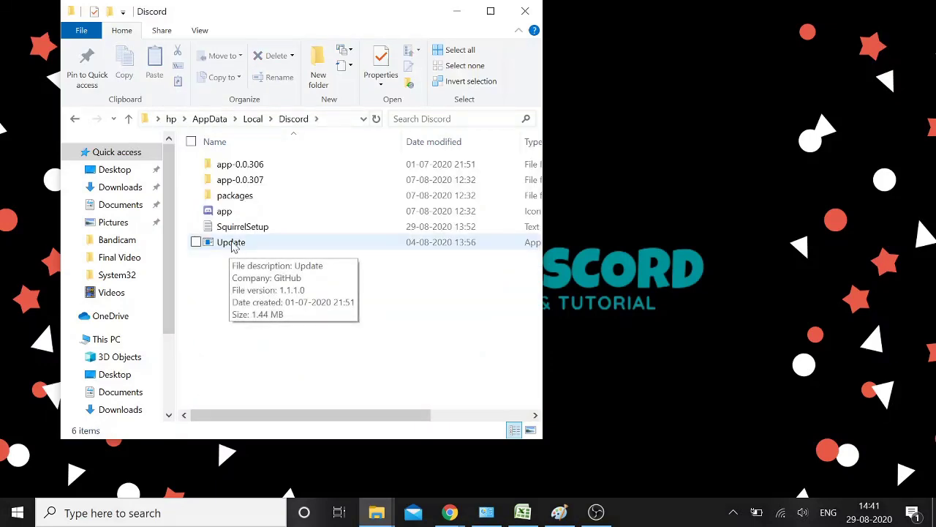
{"action": "right_click", "coordinate": [232, 246]}
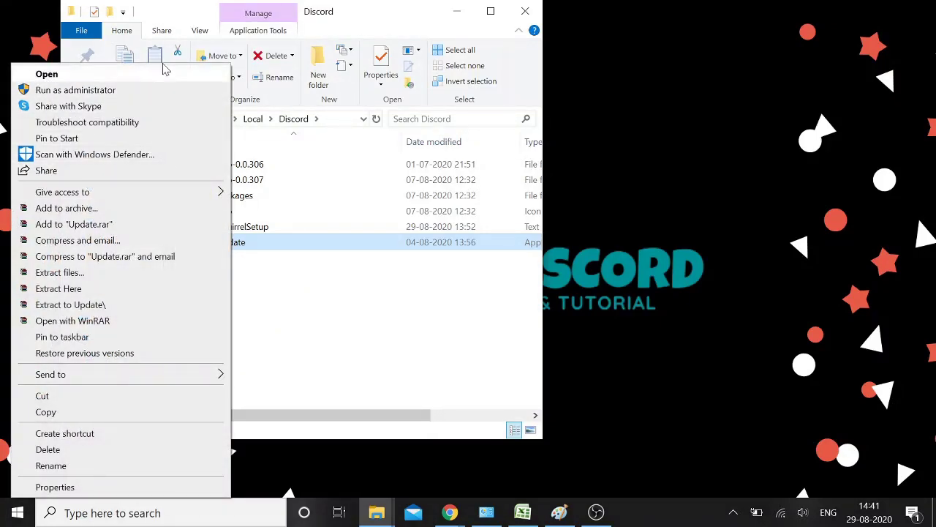
{"action": "left_click", "coordinate": [531, 13]}
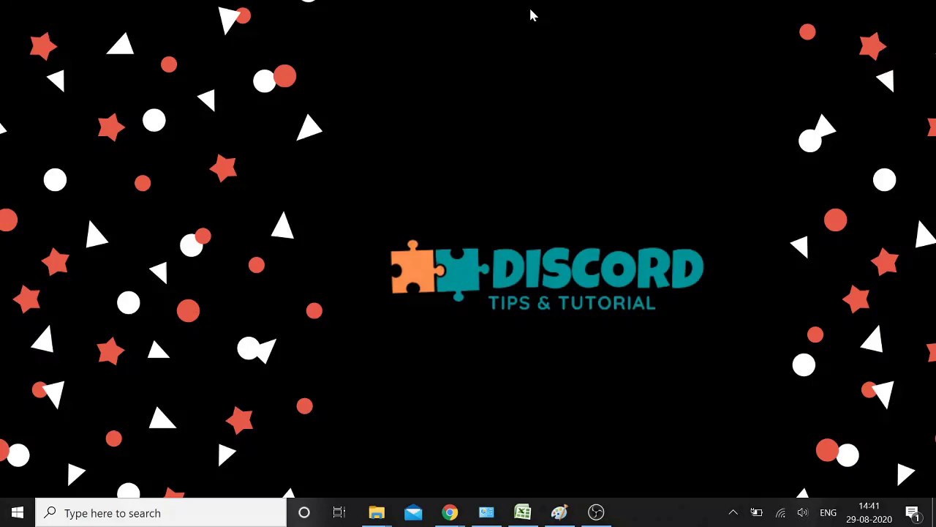
Step: Open Task Manager and locate the Discord (32 bit) entries among the background processes
{"action": "right_click", "coordinate": [638, 515]}
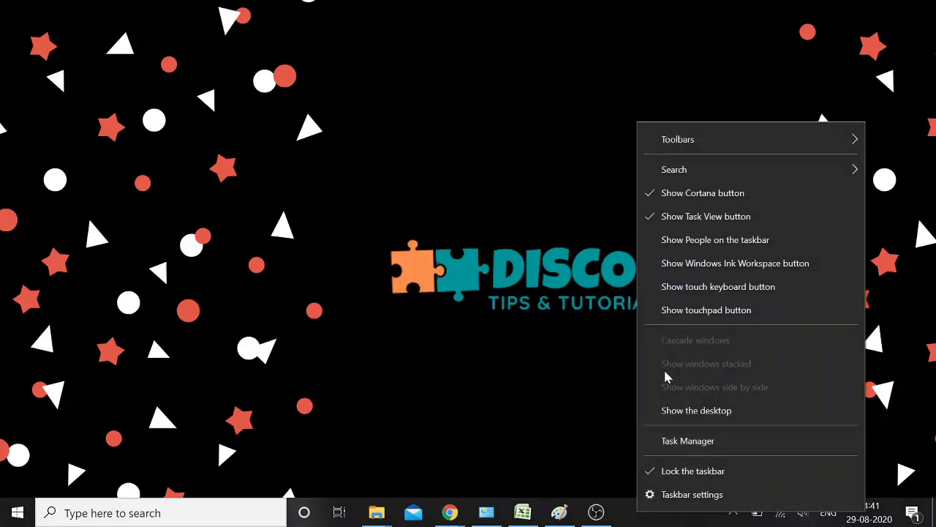
{"action": "left_click", "coordinate": [679, 440]}
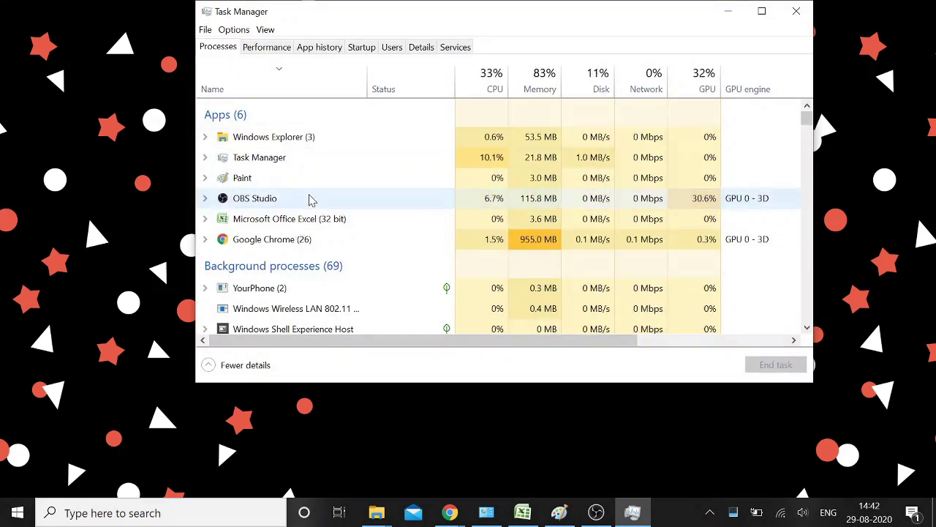
{"action": "scroll", "coordinate": [322, 208], "scroll_direction": "down", "scroll_amount": 1}
{"action": "scroll", "coordinate": [325, 209], "scroll_direction": "down", "scroll_amount": 2}
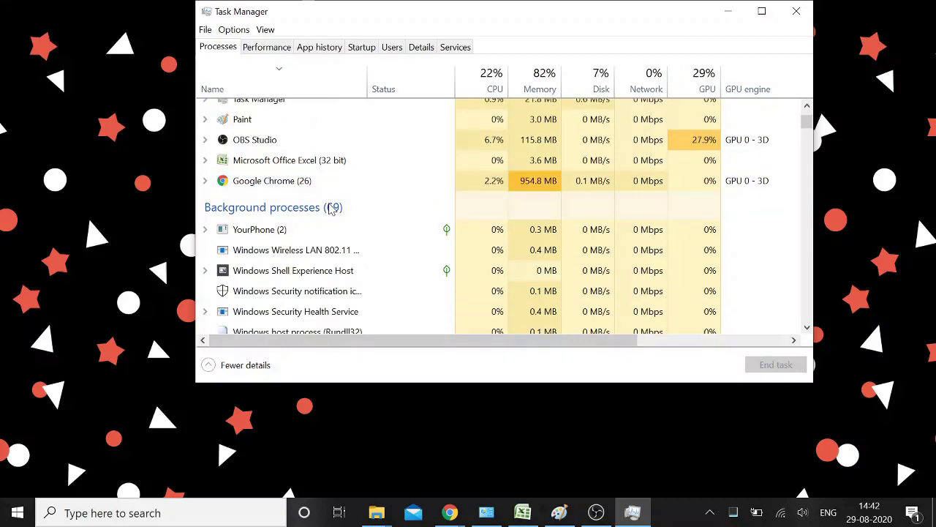
{"action": "scroll", "coordinate": [304, 169], "scroll_direction": "up", "scroll_amount": 3}
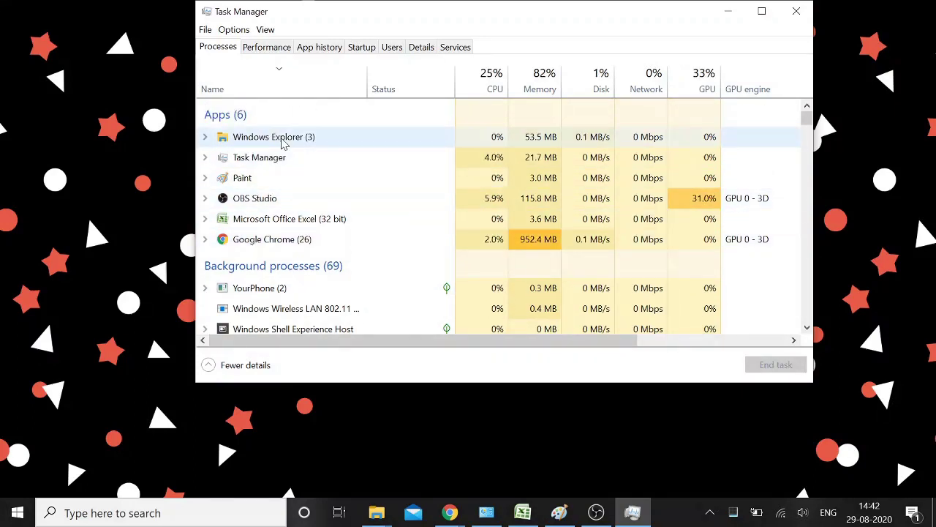
{"action": "scroll", "coordinate": [369, 233], "scroll_direction": "down", "scroll_amount": 2}
{"action": "scroll", "coordinate": [371, 232], "scroll_direction": "down", "scroll_amount": 6}
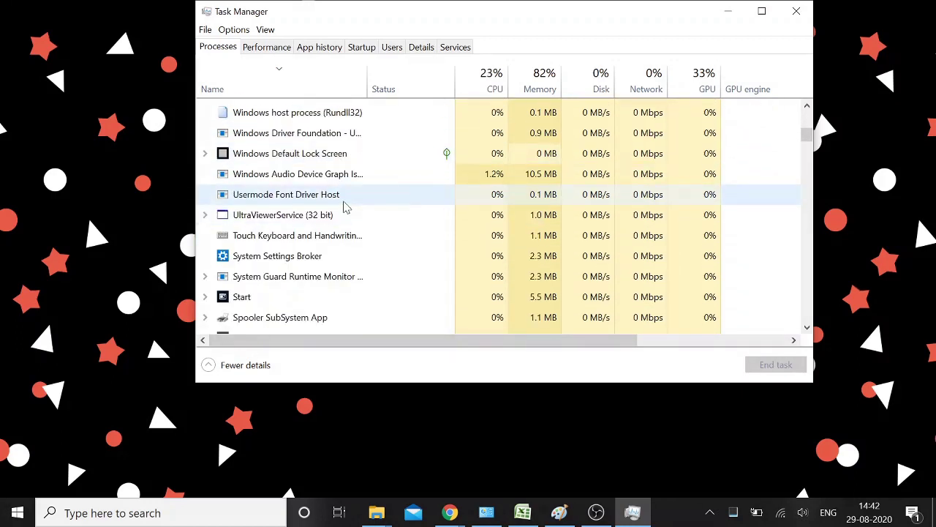
{"action": "scroll", "coordinate": [351, 207], "scroll_direction": "down", "scroll_amount": 1}
{"action": "scroll", "coordinate": [359, 205], "scroll_direction": "down", "scroll_amount": 3}
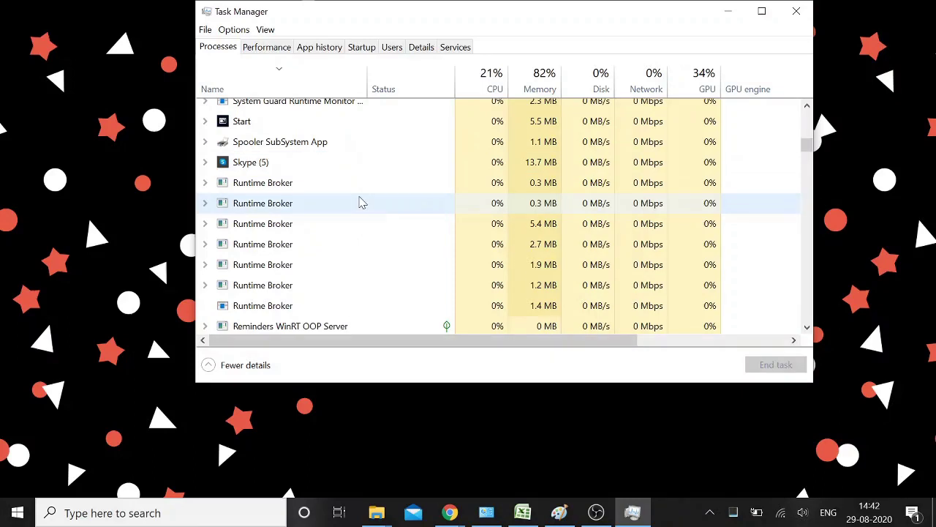
{"action": "scroll", "coordinate": [365, 200], "scroll_direction": "down", "scroll_amount": 3}
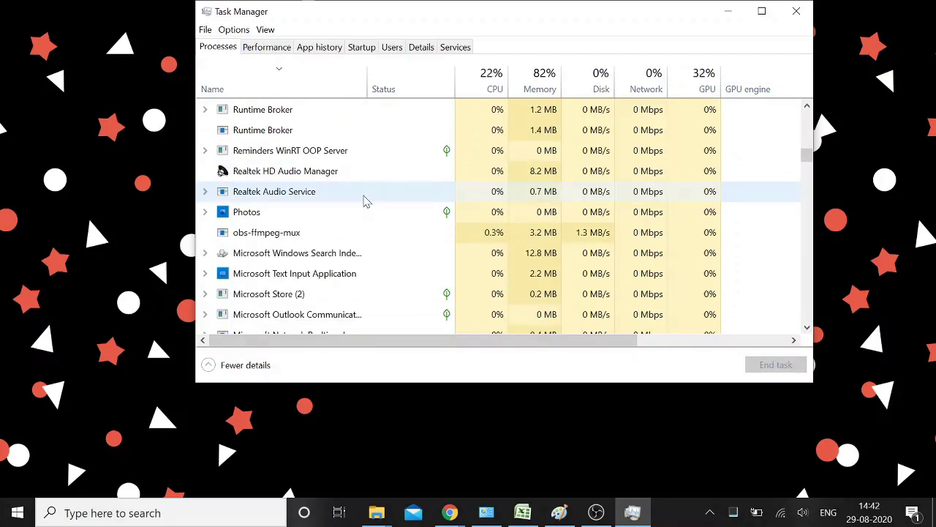
{"action": "scroll", "coordinate": [370, 197], "scroll_direction": "down", "scroll_amount": 3}
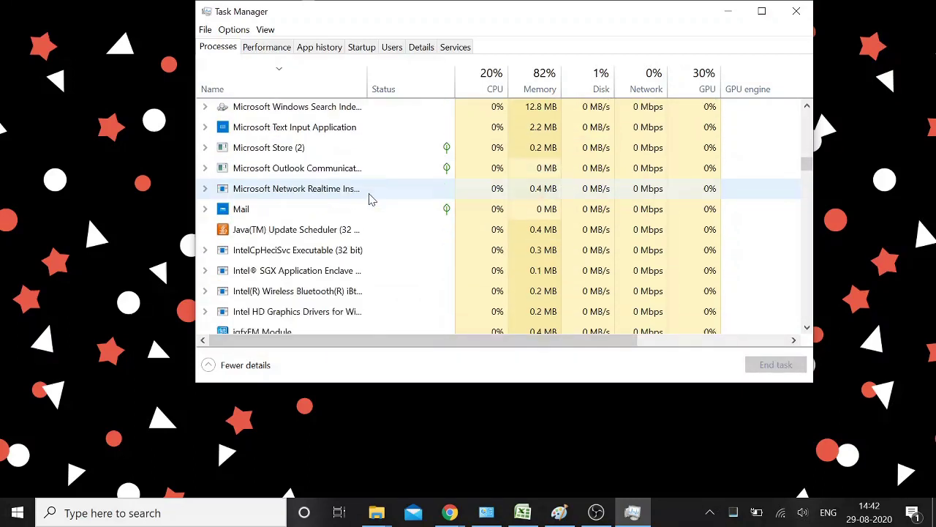
{"action": "scroll", "coordinate": [372, 197], "scroll_direction": "down", "scroll_amount": 3}
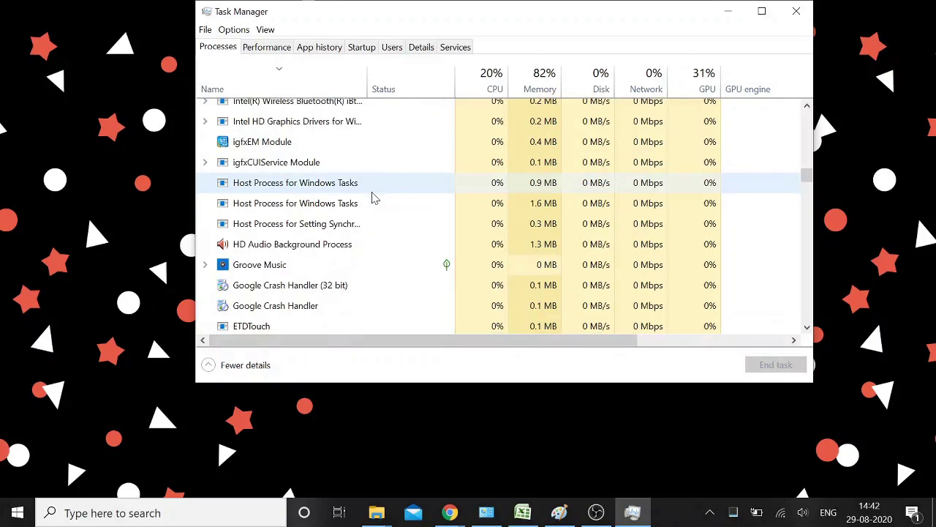
{"action": "scroll", "coordinate": [372, 197], "scroll_direction": "down", "scroll_amount": 2}
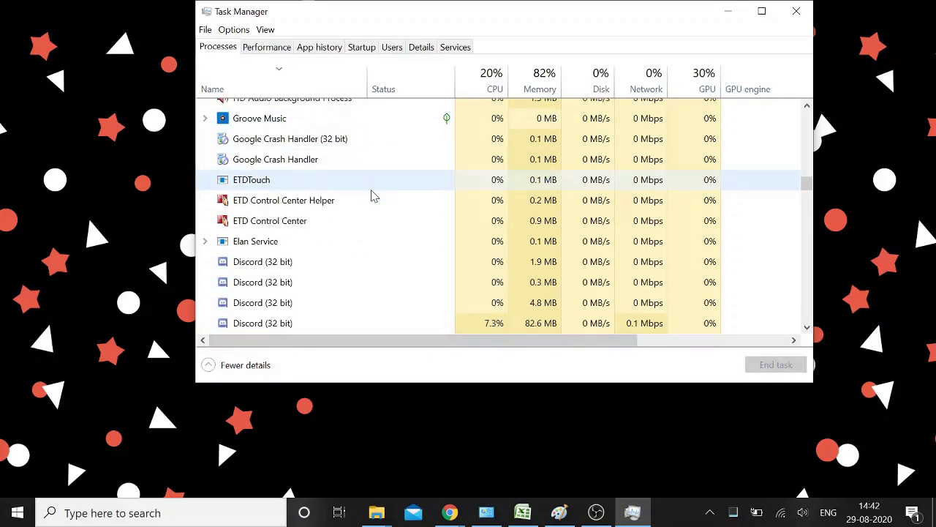
{"action": "scroll", "coordinate": [372, 195], "scroll_direction": "down", "scroll_amount": 1}
{"action": "scroll", "coordinate": [372, 195], "scroll_direction": "down", "scroll_amount": 1}
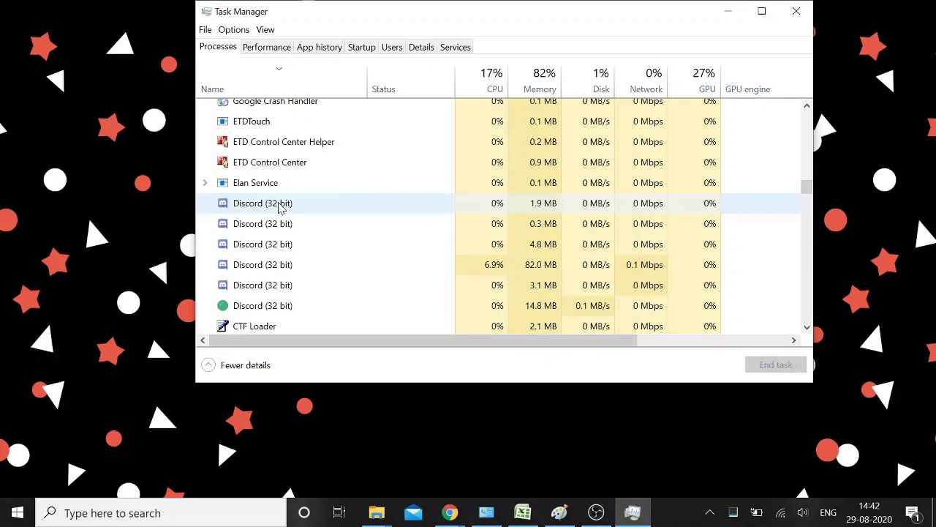
Step: End the Discord (32 bit) background processes
{"action": "right_click", "coordinate": [279, 209]}
{"action": "left_click", "coordinate": [322, 212]}
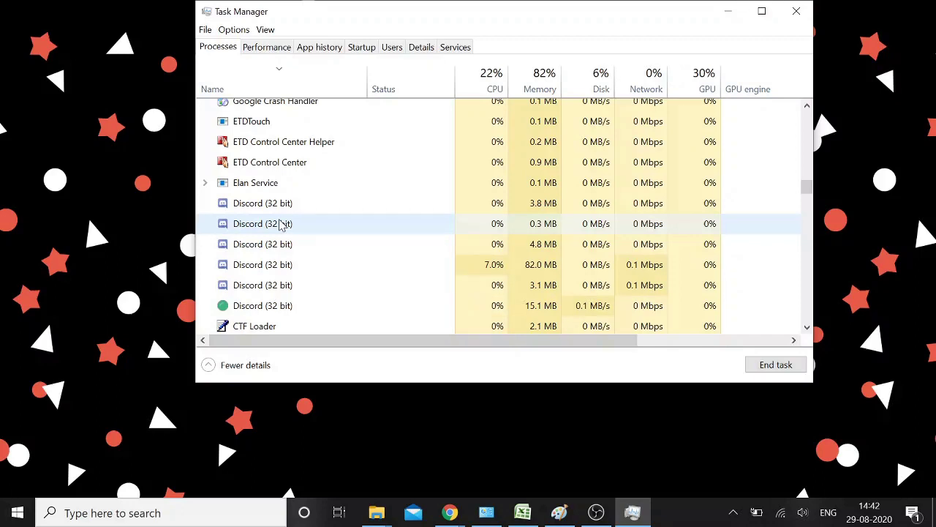
{"action": "right_click", "coordinate": [266, 305]}
{"action": "left_click", "coordinate": [298, 311]}
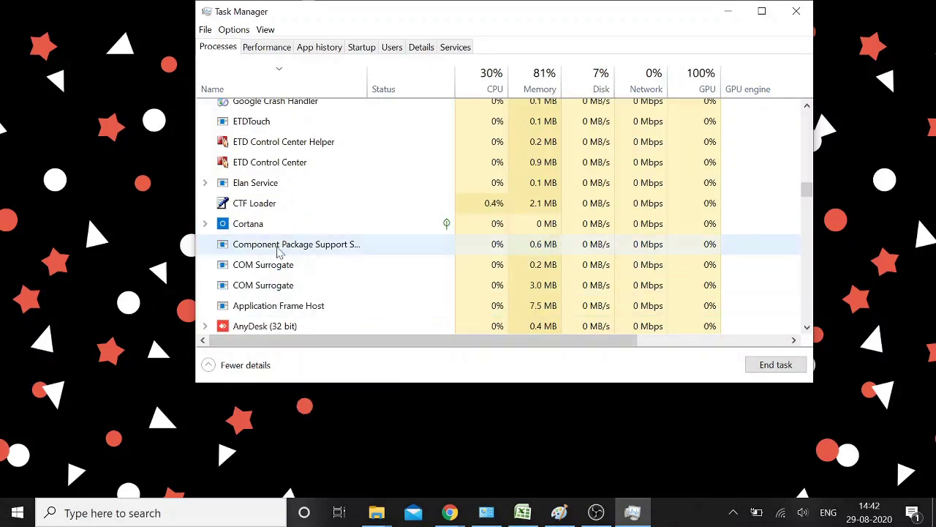
Step: Check the rest of the process list for any remaining Discord processes and close Task Manager
{"action": "scroll", "coordinate": [326, 263], "scroll_direction": "down", "scroll_amount": 3}
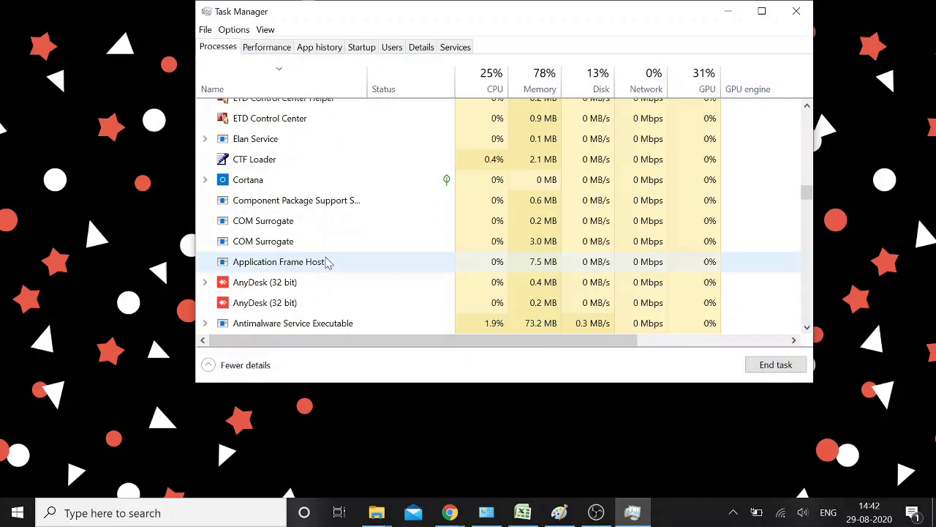
{"action": "scroll", "coordinate": [329, 253], "scroll_direction": "down", "scroll_amount": 5}
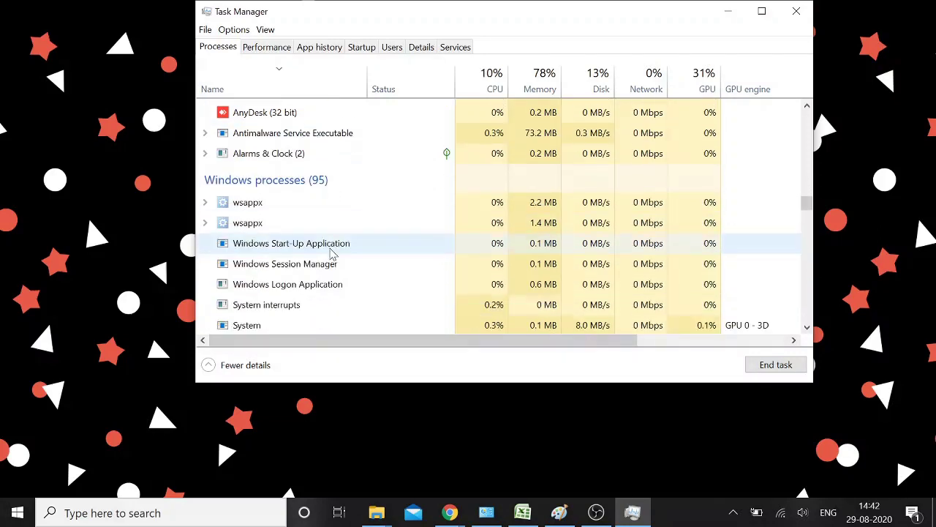
{"action": "scroll", "coordinate": [330, 247], "scroll_direction": "down", "scroll_amount": 1}
{"action": "scroll", "coordinate": [328, 247], "scroll_direction": "up", "scroll_amount": 1}
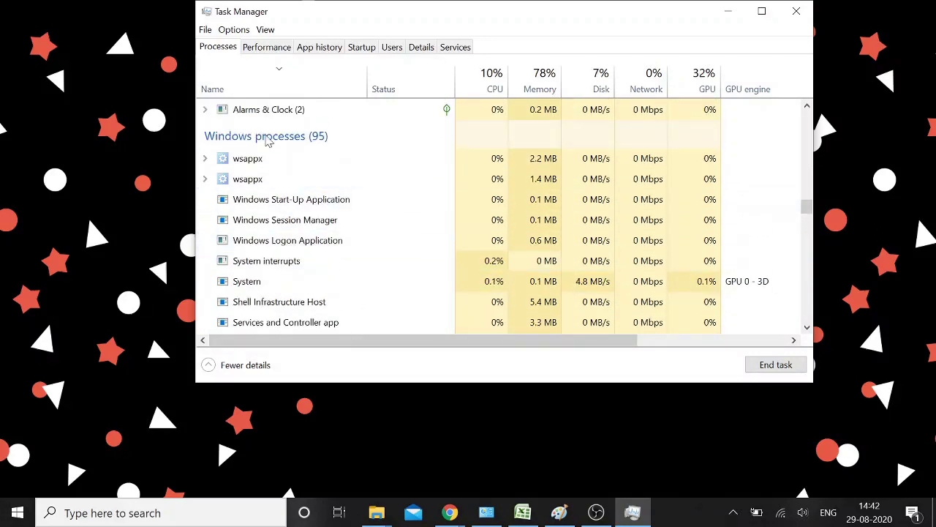
{"action": "scroll", "coordinate": [326, 219], "scroll_direction": "down", "scroll_amount": 5}
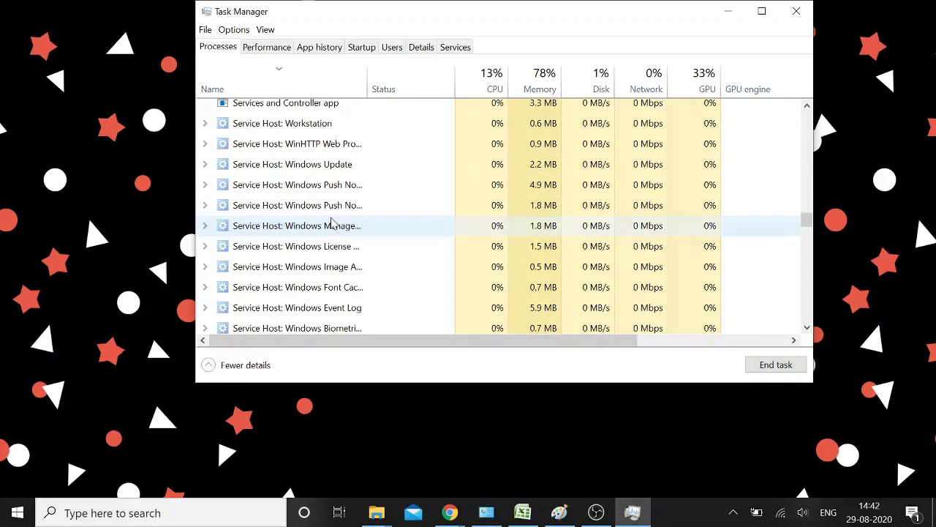
{"action": "scroll", "coordinate": [332, 224], "scroll_direction": "down", "scroll_amount": 8}
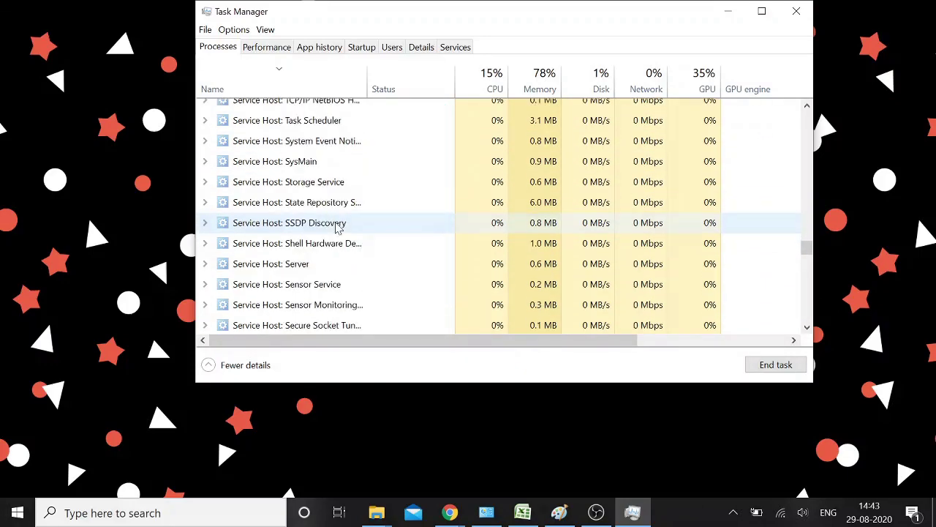
{"action": "scroll", "coordinate": [338, 228], "scroll_direction": "down", "scroll_amount": 8}
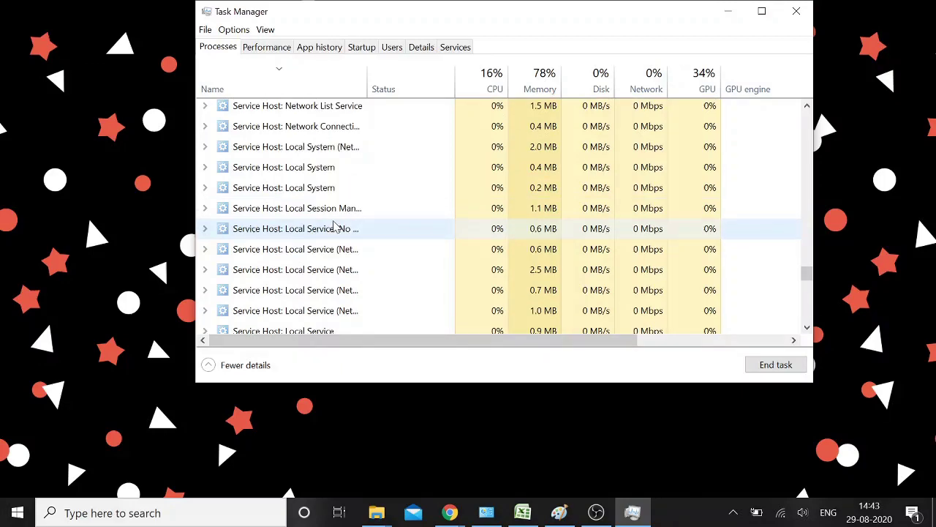
{"action": "scroll", "coordinate": [338, 229], "scroll_direction": "up", "scroll_amount": 3}
{"action": "left_click_drag", "start_coordinate": [807, 268], "coordinate": [816, 106]}
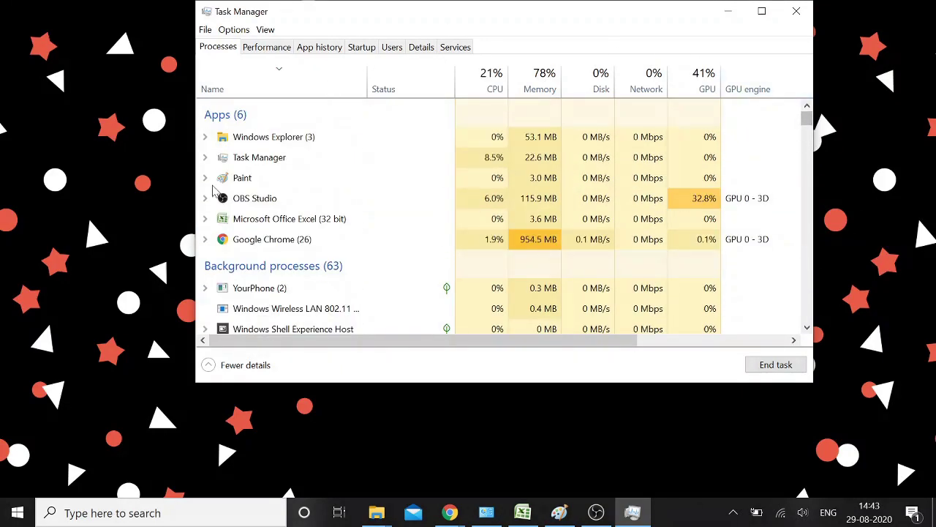
{"action": "scroll", "coordinate": [380, 233], "scroll_direction": "down", "scroll_amount": 1}
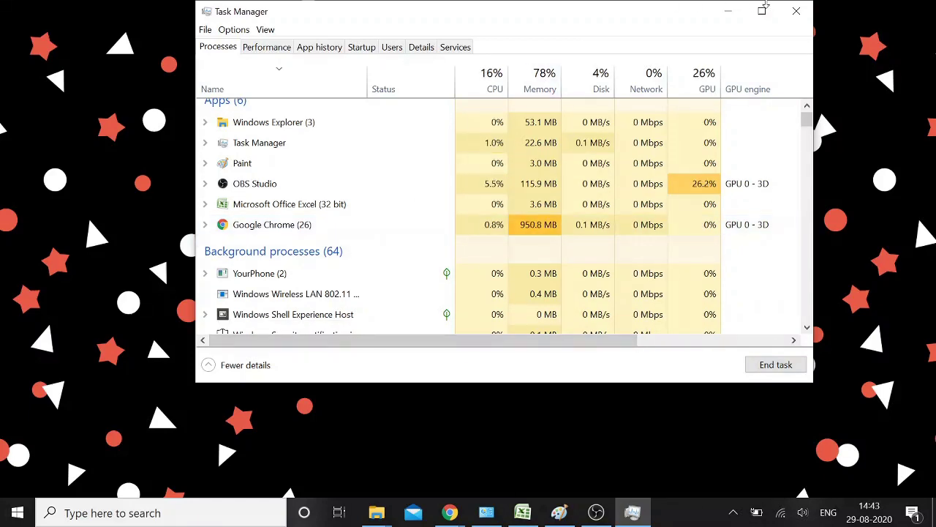
{"action": "left_click", "coordinate": [795, 12]}
Step: Open the %LOCALAPPDATA% location through the Run dialog and go into its Discord folder
{"action": "key", "text": "super+r"}
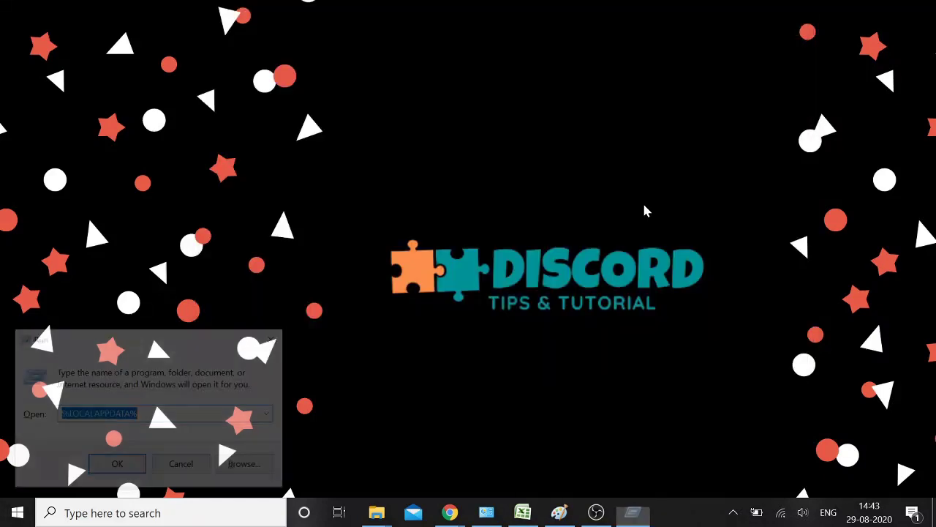
{"action": "type", "text": "%LOCALAPPDATA%"}
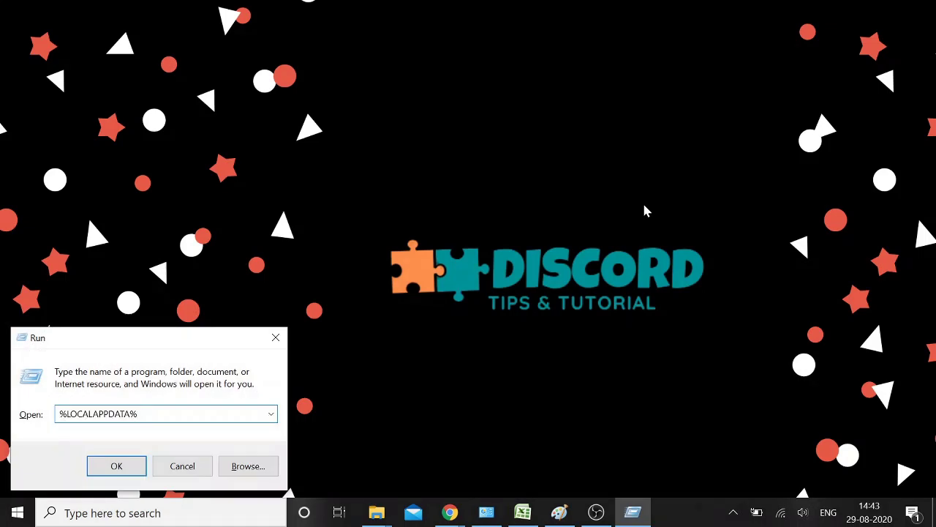
{"action": "left_click", "coordinate": [120, 467]}
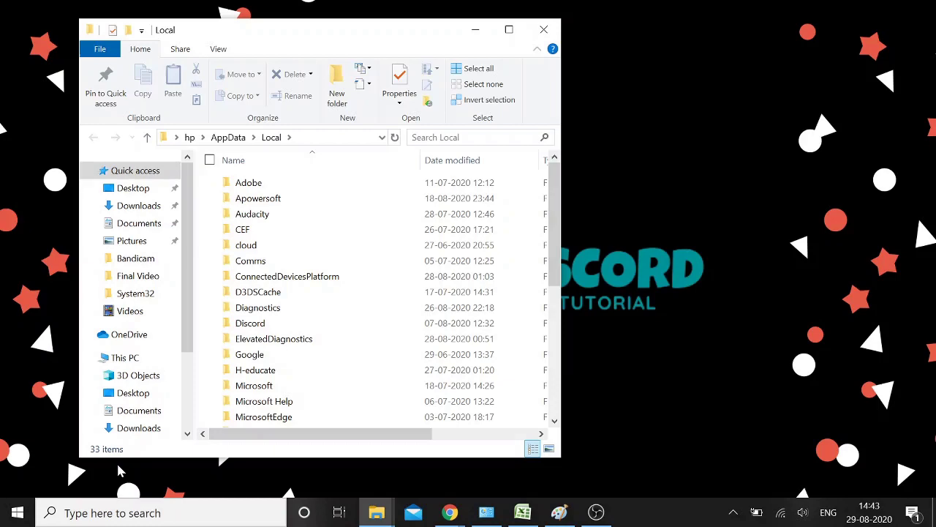
{"action": "double_click", "coordinate": [250, 323]}
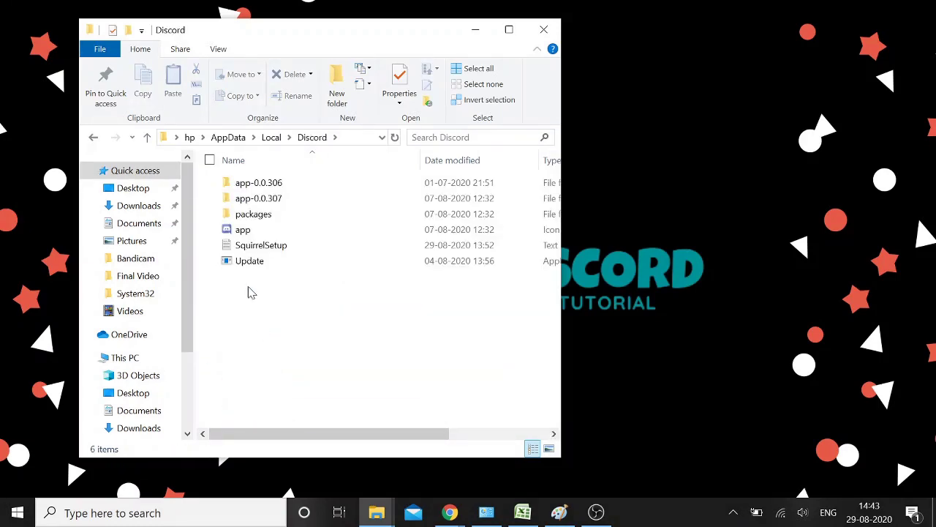
Step: View the available actions for the Update application, including Run as administrator, and close the Discord folder window
{"action": "right_click", "coordinate": [251, 262]}
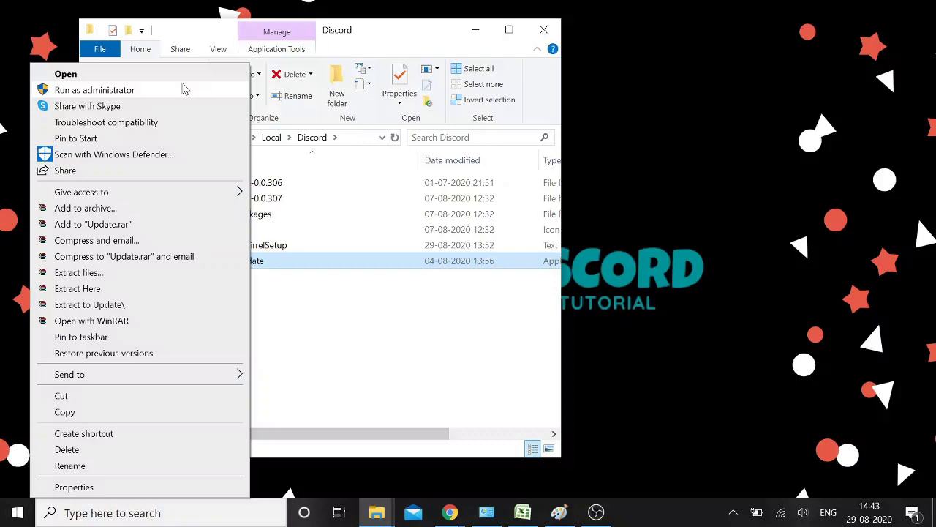
{"action": "left_click", "coordinate": [449, 48]}
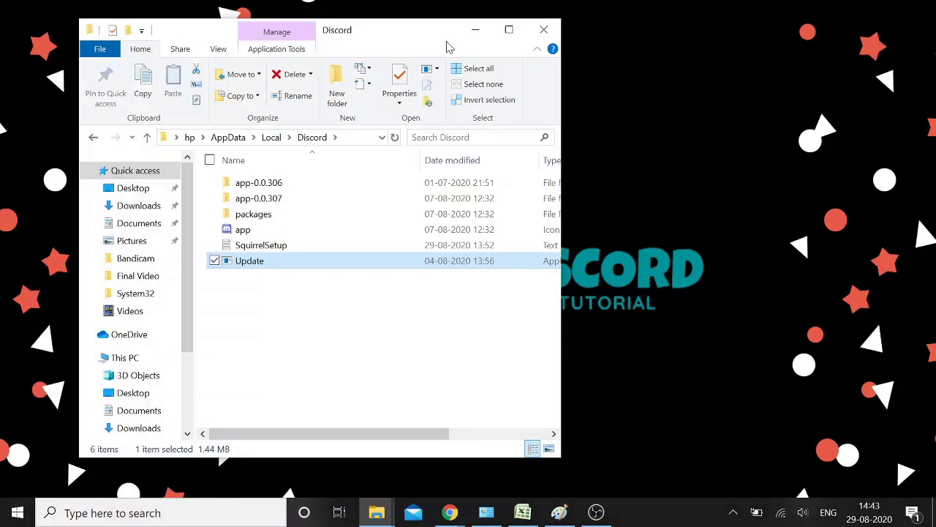
{"action": "left_click", "coordinate": [541, 29]}
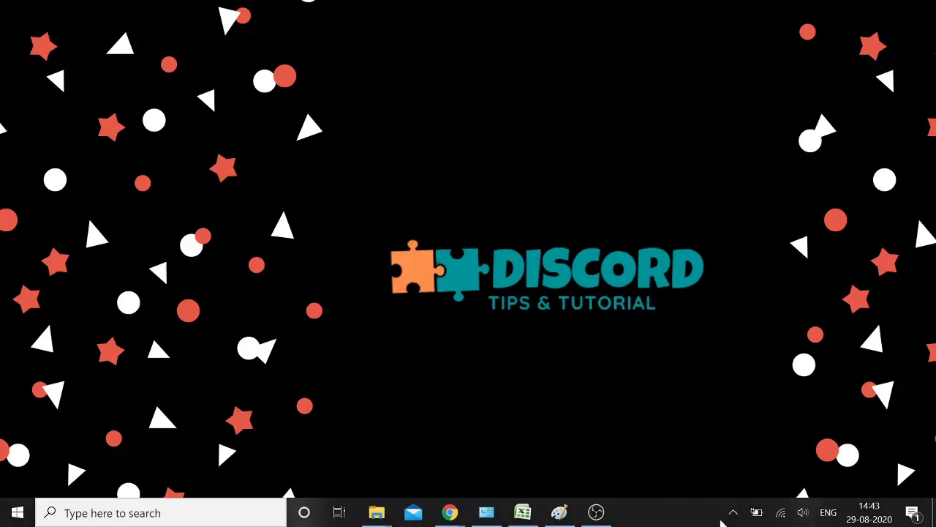
Step: Check the hidden system tray icons for a running antivirus program and close the tray overflow
{"action": "left_click", "coordinate": [733, 511]}
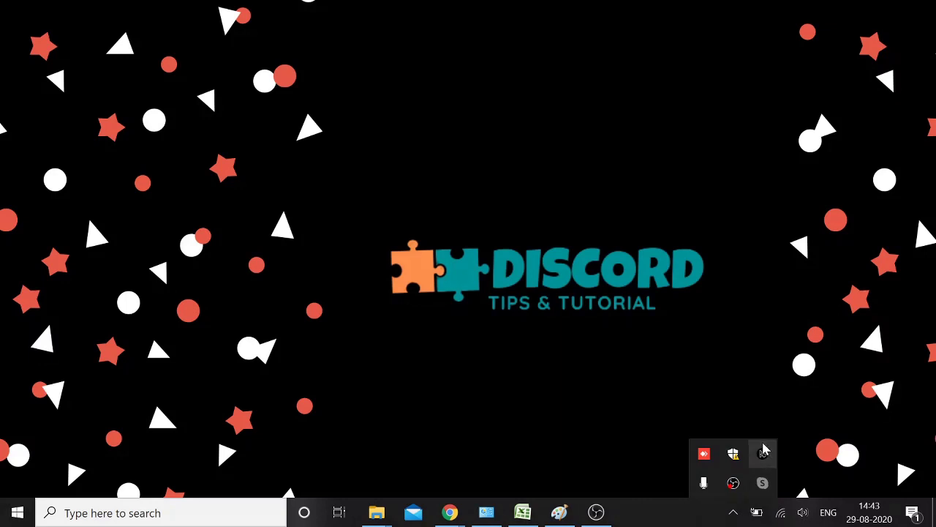
{"action": "left_click", "coordinate": [738, 518]}
{"action": "left_click", "coordinate": [737, 516]}
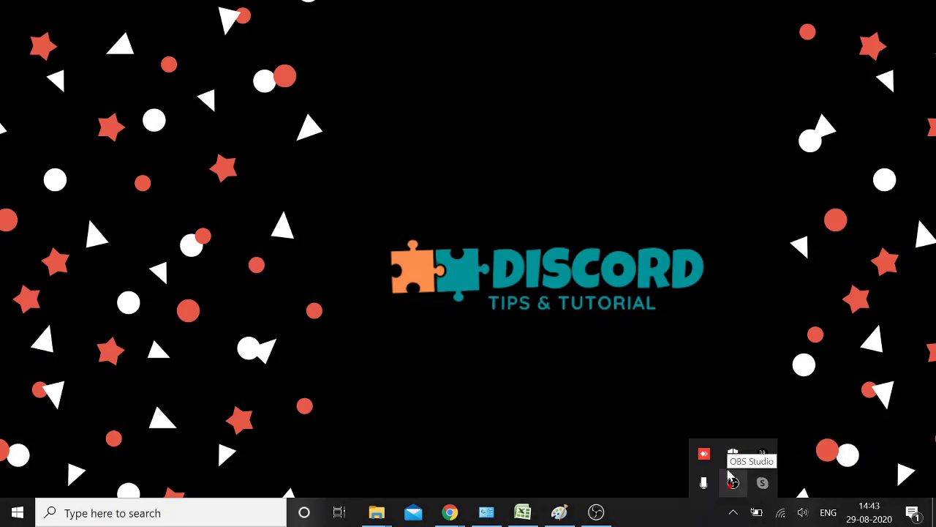
{"action": "left_click", "coordinate": [604, 373]}
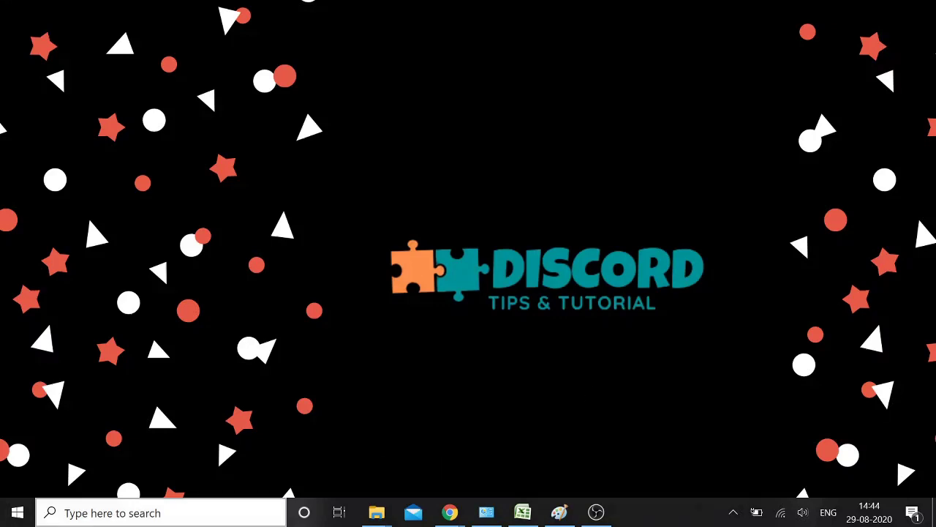
Step: Search Windows for "defender" and open Windows Defender Firewall
{"action": "left_click", "coordinate": [227, 513]}
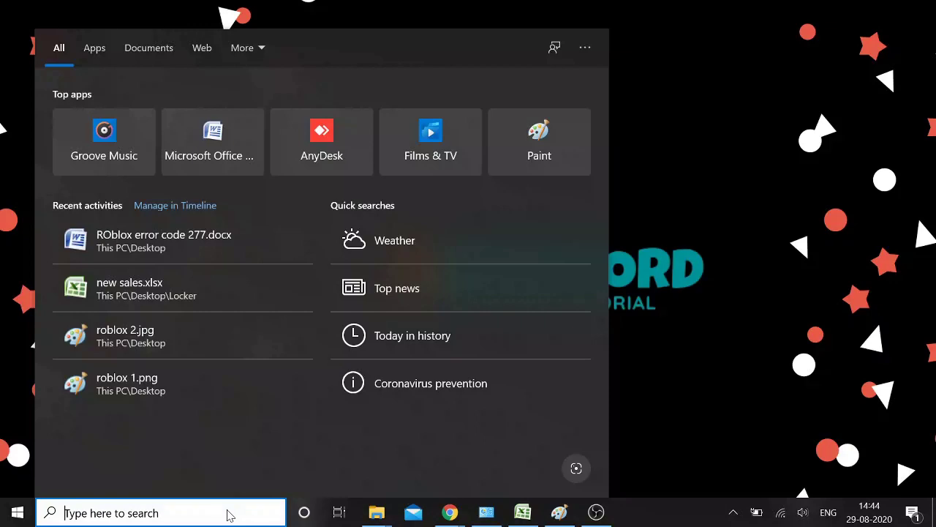
{"action": "type", "text": "defender"}
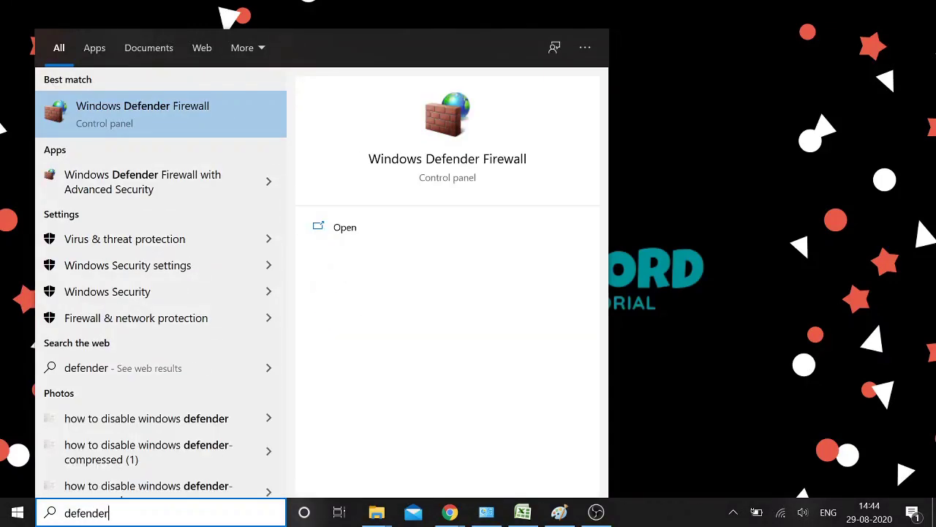
{"action": "key", "text": "Return"}
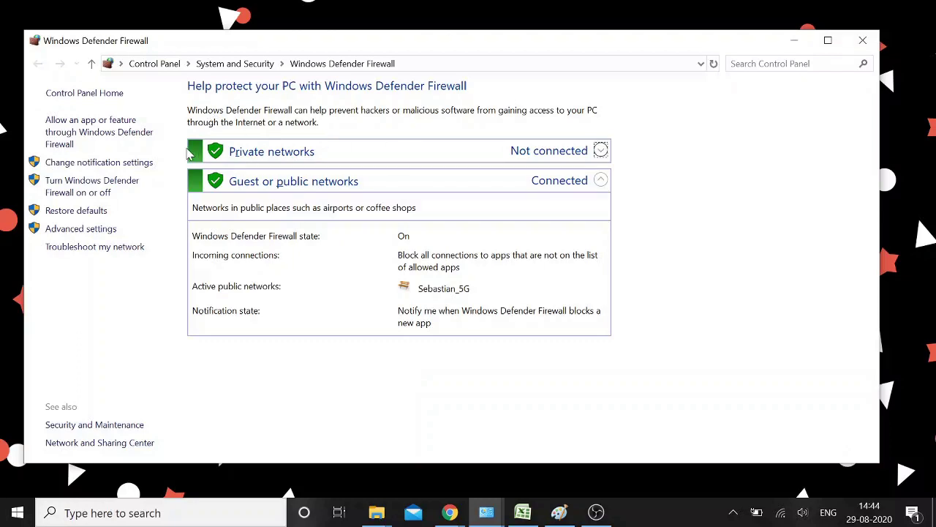
Step: Turn off Windows Defender Firewall for both private and public networks, apply the settings and close the window
{"action": "left_click", "coordinate": [88, 186]}
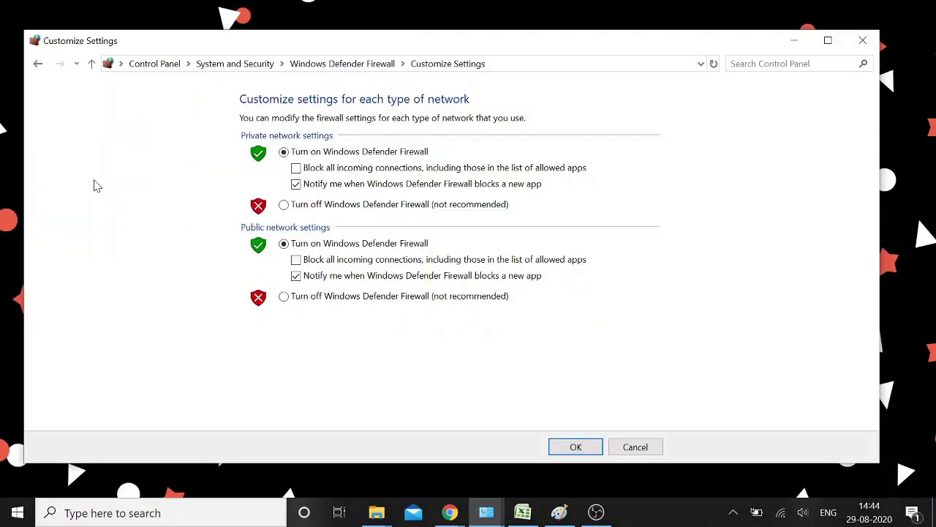
{"action": "left_click", "coordinate": [284, 206]}
{"action": "left_click", "coordinate": [285, 297]}
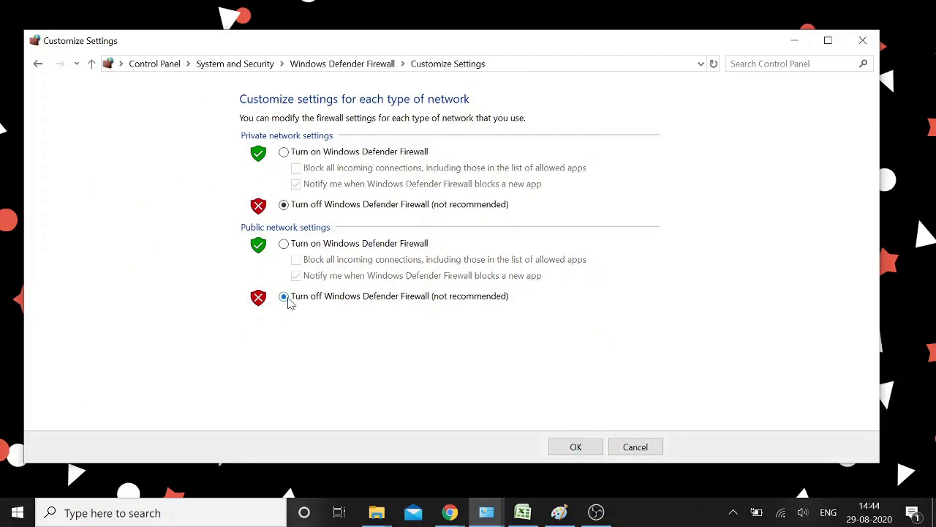
{"action": "left_click", "coordinate": [572, 445]}
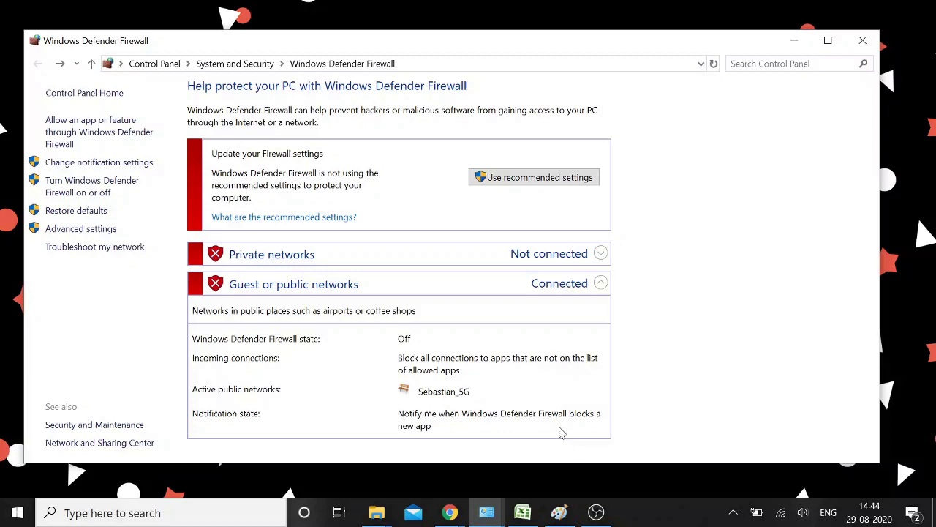
{"action": "left_click", "coordinate": [863, 40]}
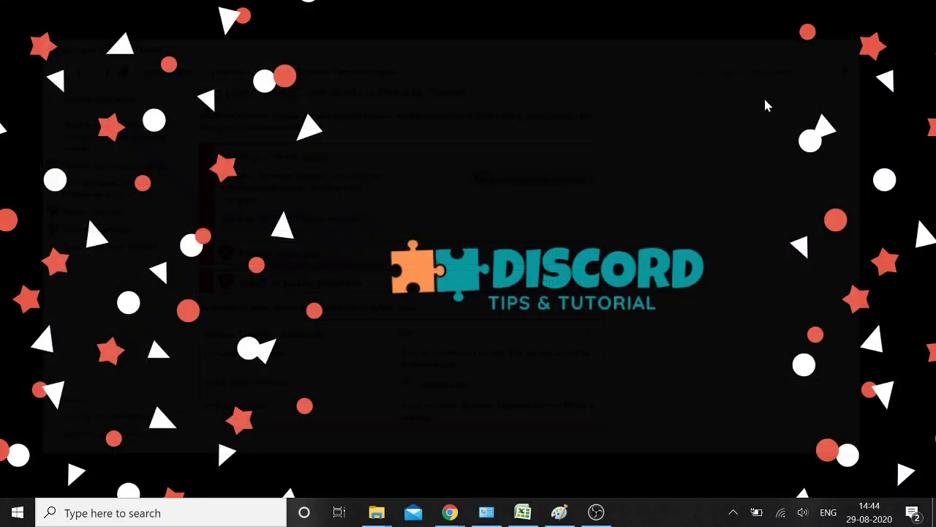
Step: Run %LOCALAPPDATA% to reach the local app data and open the Discord folder
{"action": "key", "text": "super+r"}
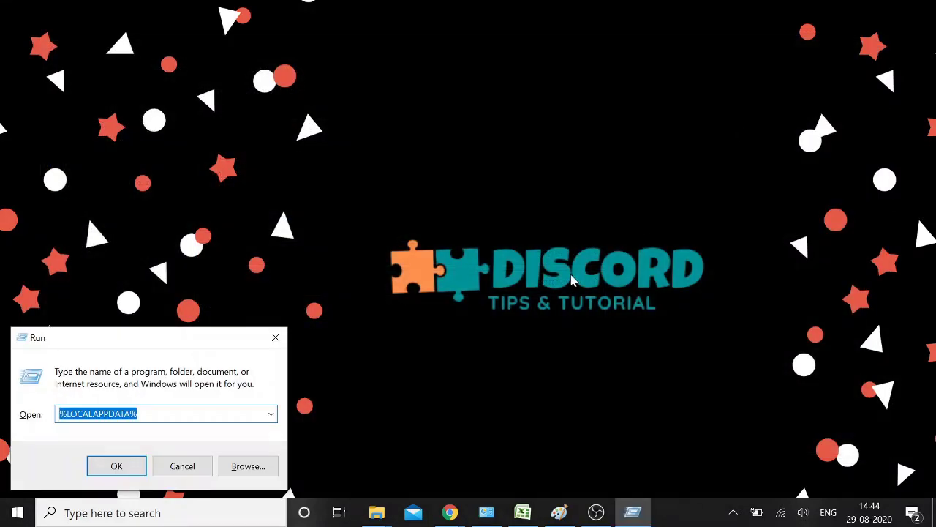
{"action": "key", "text": "End"}
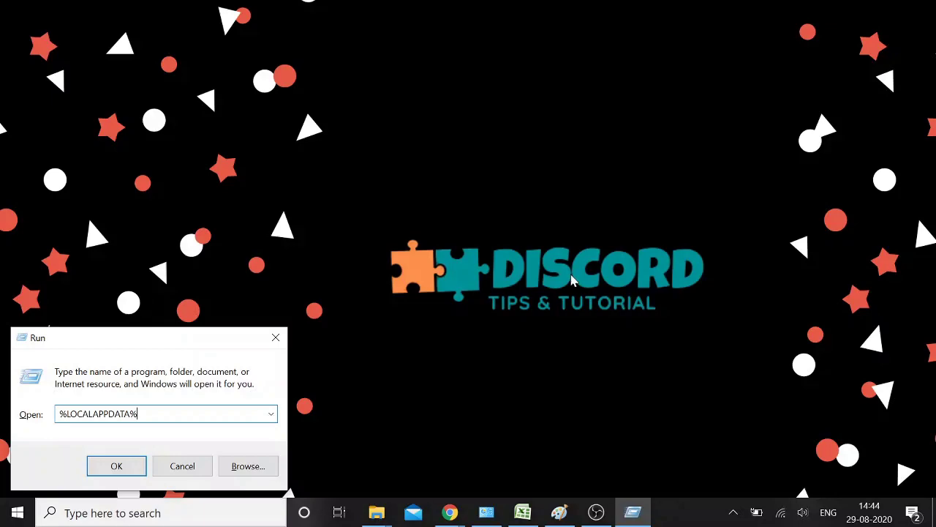
{"action": "key", "text": "Return"}
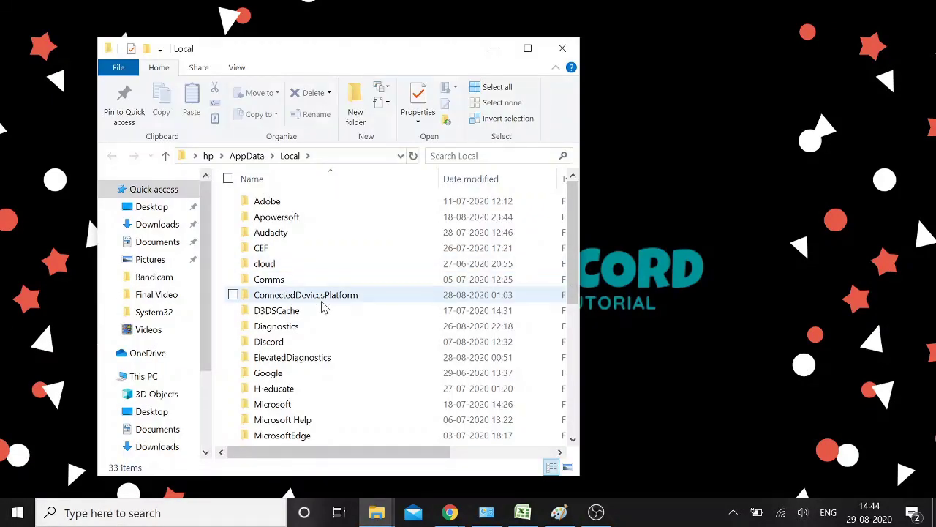
{"action": "right_click", "coordinate": [285, 345]}
{"action": "left_click", "coordinate": [312, 347]}
{"action": "double_click", "coordinate": [313, 347]}
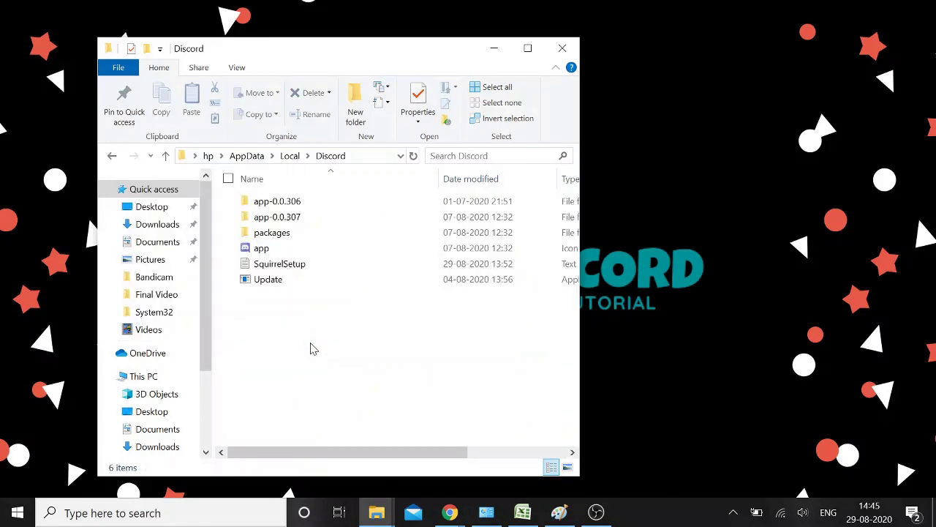
Step: Show the available actions for the Update application and close the Discord folder window
{"action": "right_click", "coordinate": [292, 284]}
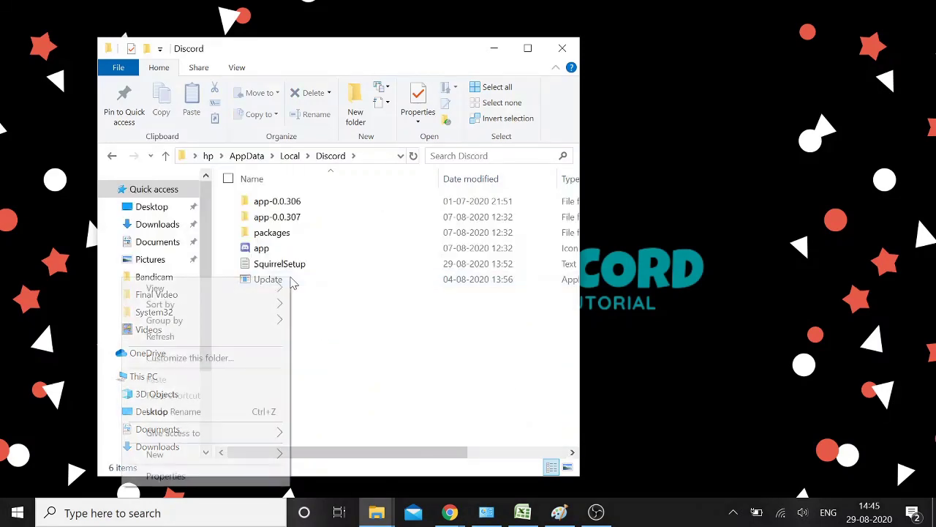
{"action": "left_click", "coordinate": [328, 322]}
{"action": "right_click", "coordinate": [276, 279]}
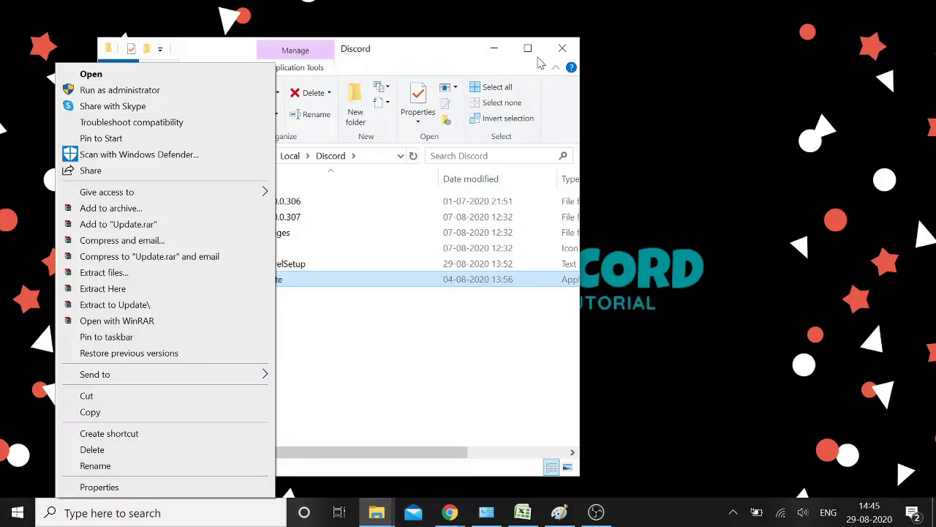
{"action": "left_click", "coordinate": [561, 48]}
{"action": "left_click", "coordinate": [561, 48]}
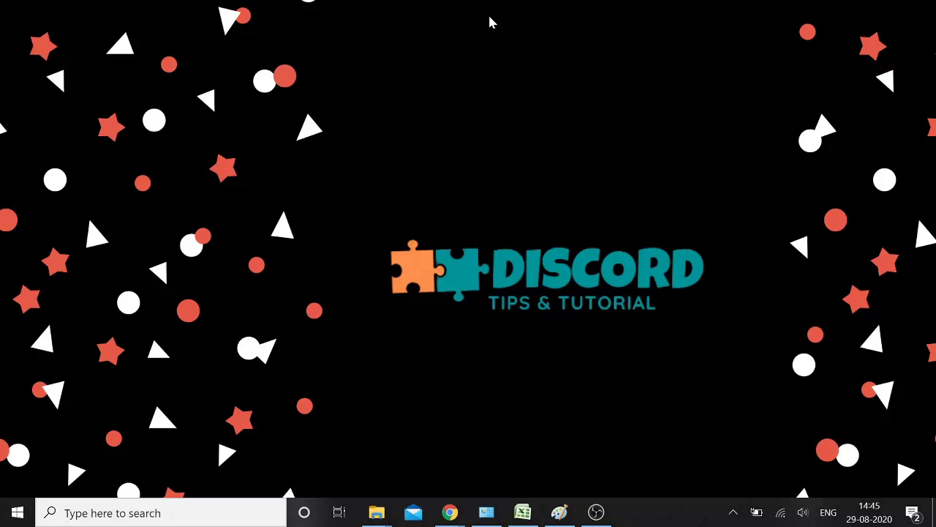
Step: Open the Discord folder inside %LOCALAPPDATA% again through the Run dialog
{"action": "key", "text": "super+r"}
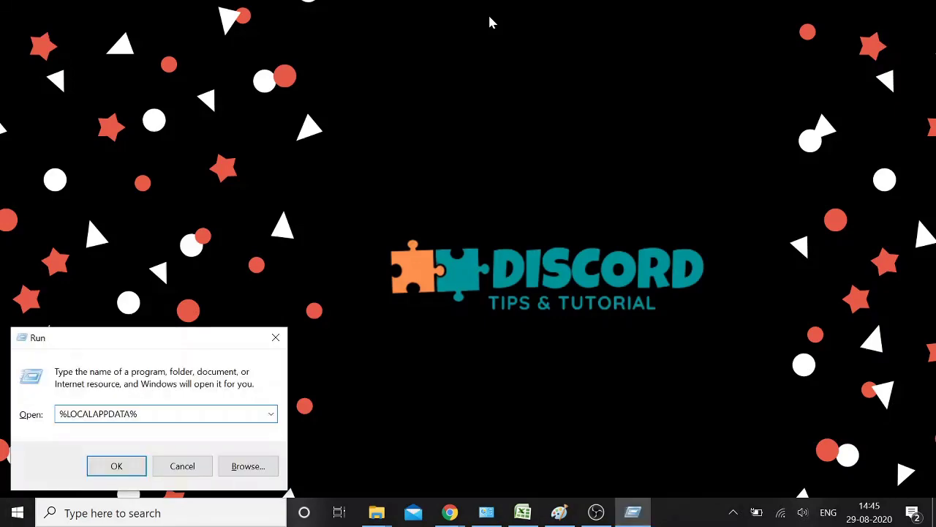
{"action": "key", "text": "Return"}
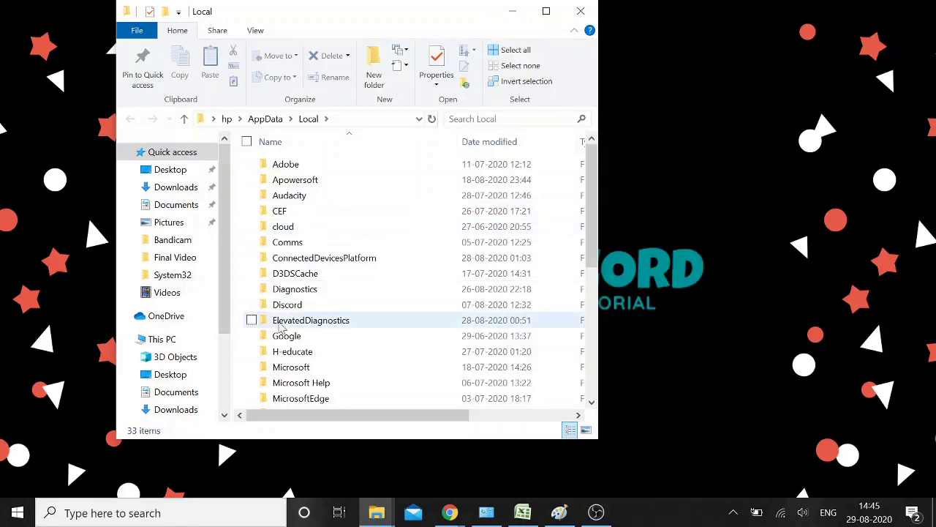
{"action": "left_click", "coordinate": [301, 307]}
{"action": "double_click", "coordinate": [301, 307]}
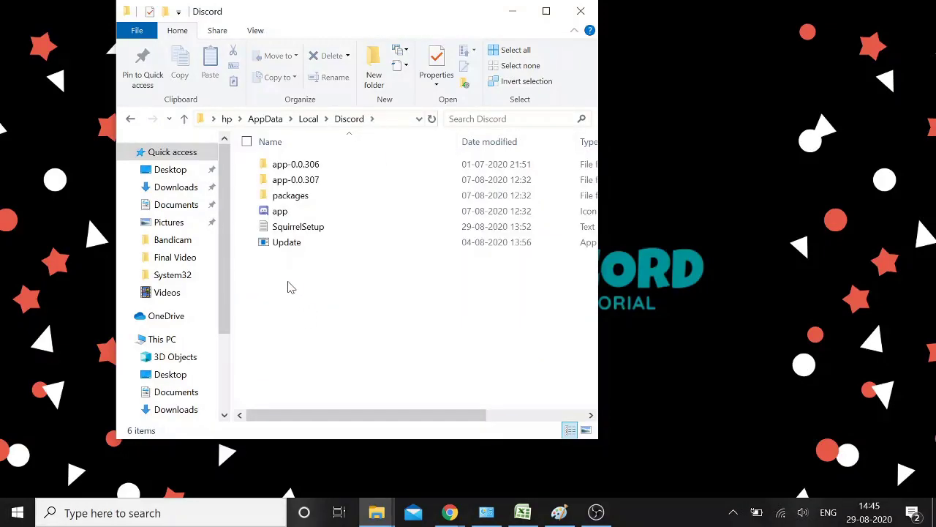
Step: Rename the Update application in the Discord folder as Update_discord and deselect it
{"action": "left_click", "coordinate": [290, 247]}
{"action": "right_click", "coordinate": [289, 247]}
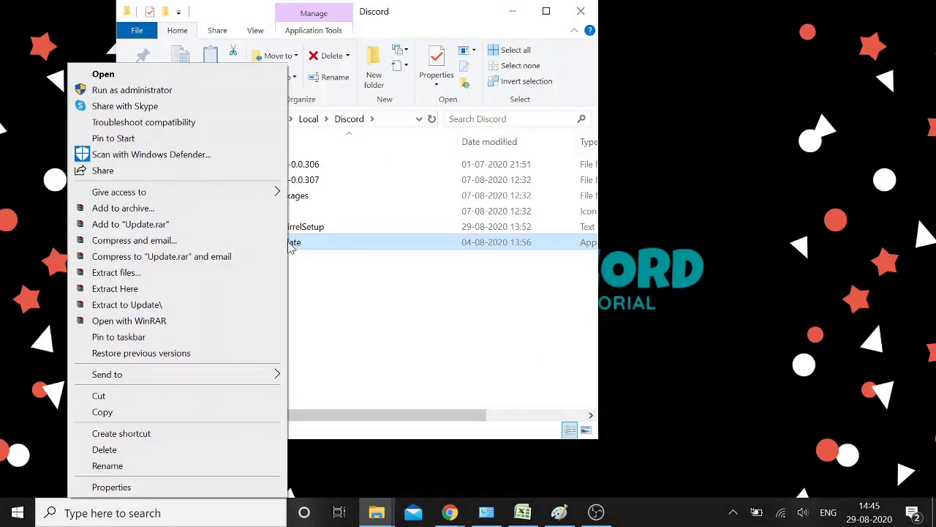
{"action": "left_click", "coordinate": [107, 465]}
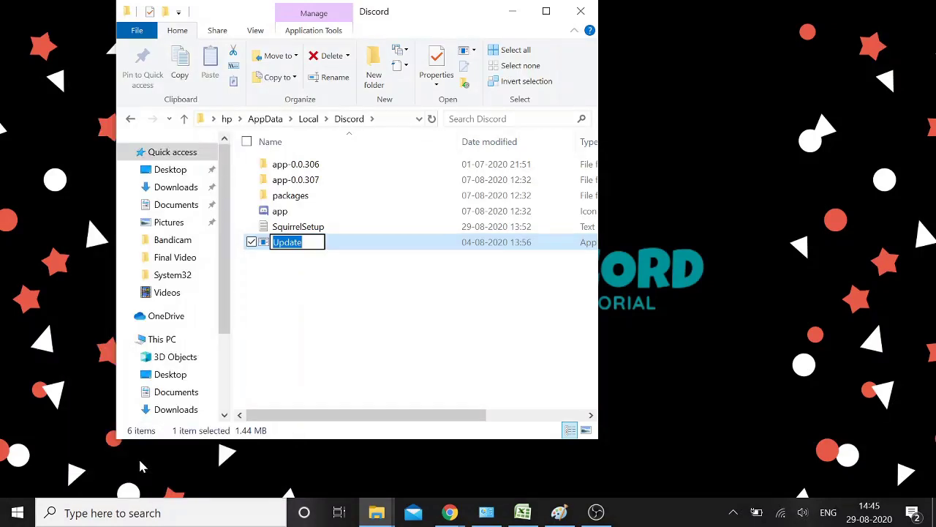
{"action": "key", "text": "Right"}
{"action": "type", "text": "discord"}
{"action": "key", "text": "Return"}
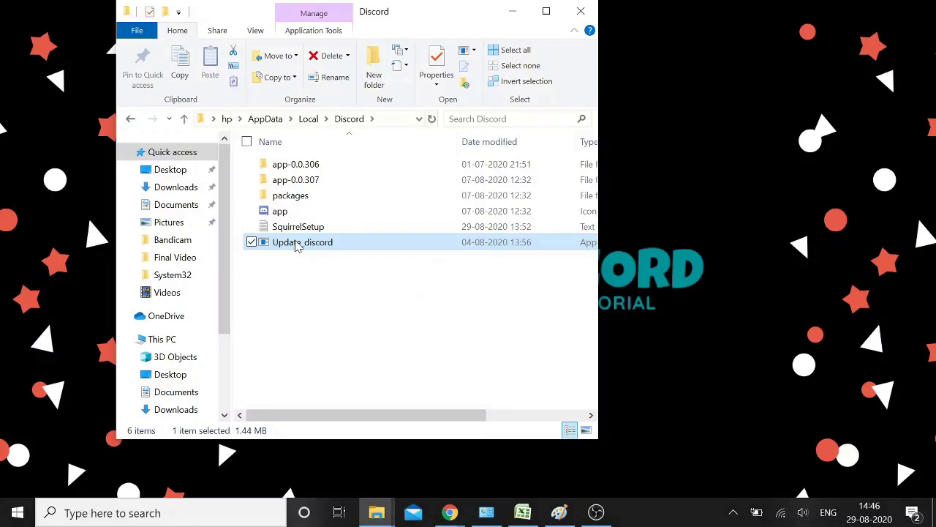
{"action": "left_click", "coordinate": [315, 271]}
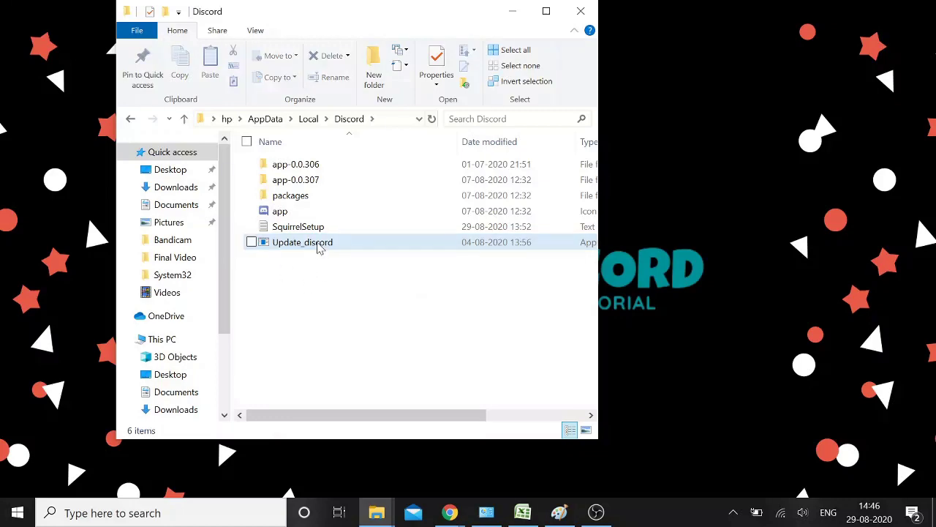
Step: View the available actions for the Update_discord application and dismiss them without choosing one
{"action": "right_click", "coordinate": [320, 248]}
{"action": "left_click", "coordinate": [357, 309]}
{"action": "right_click", "coordinate": [297, 244]}
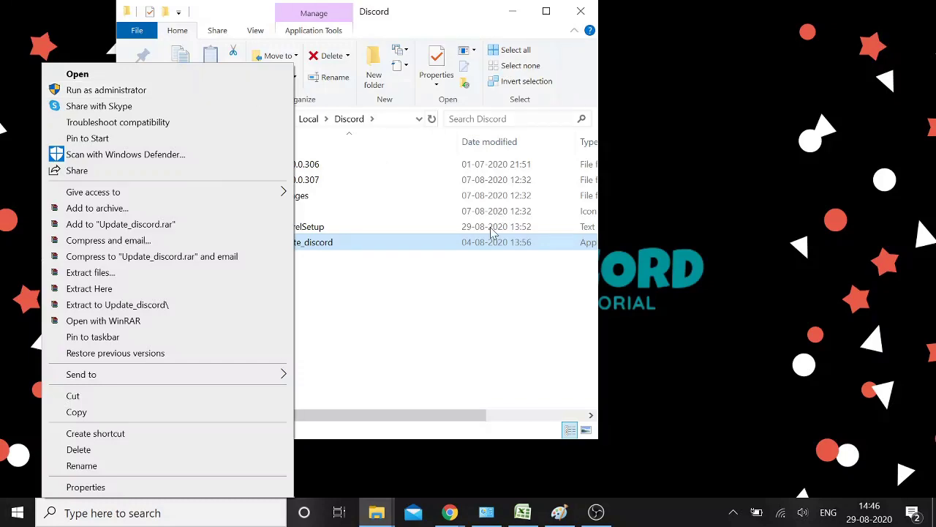
{"action": "left_click", "coordinate": [395, 323]}
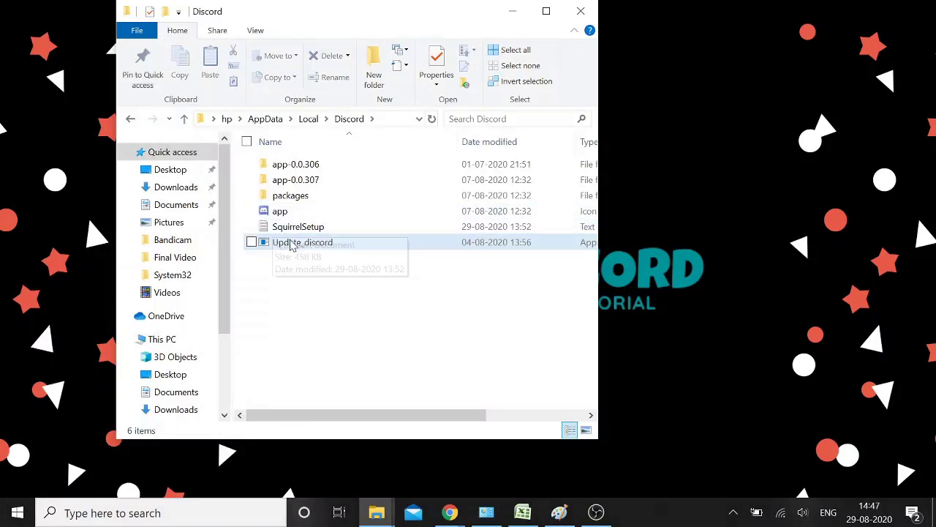
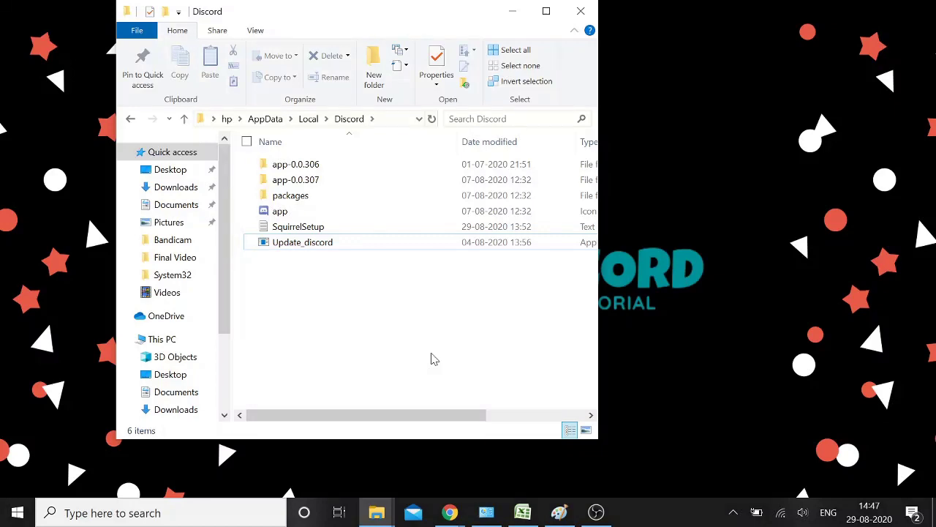
Step: Try to open %LOCALAPPDATA%/discord/cache through the Run dialog and dismiss the resulting message
{"action": "key", "text": "super+r"}
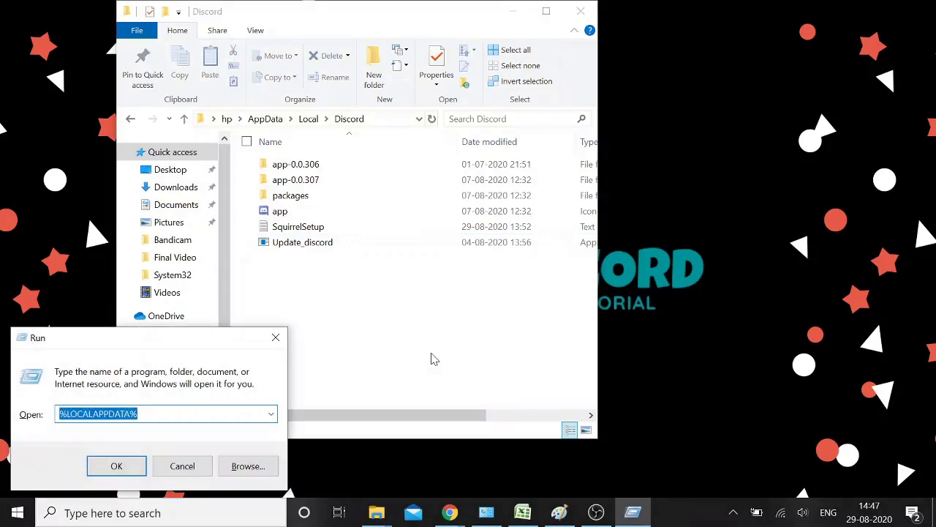
{"action": "key", "text": "End"}
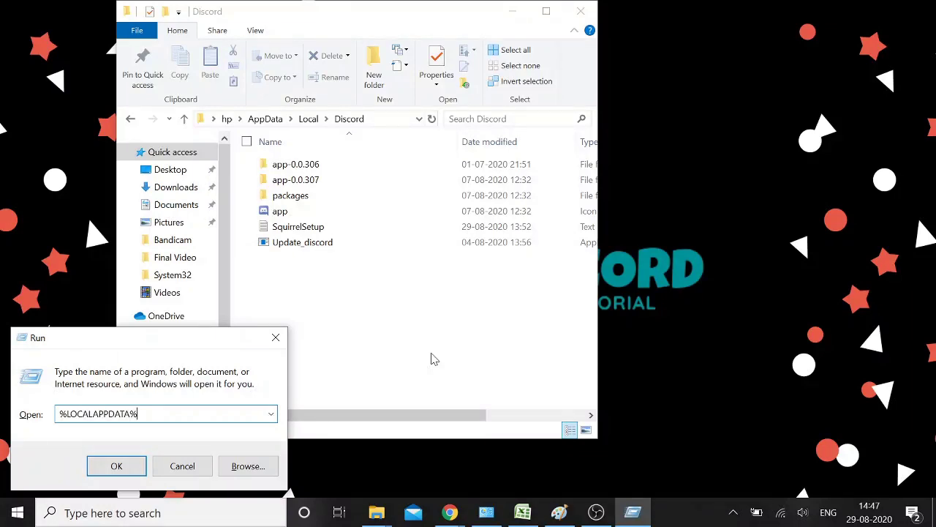
{"action": "type", "text": "/di"}
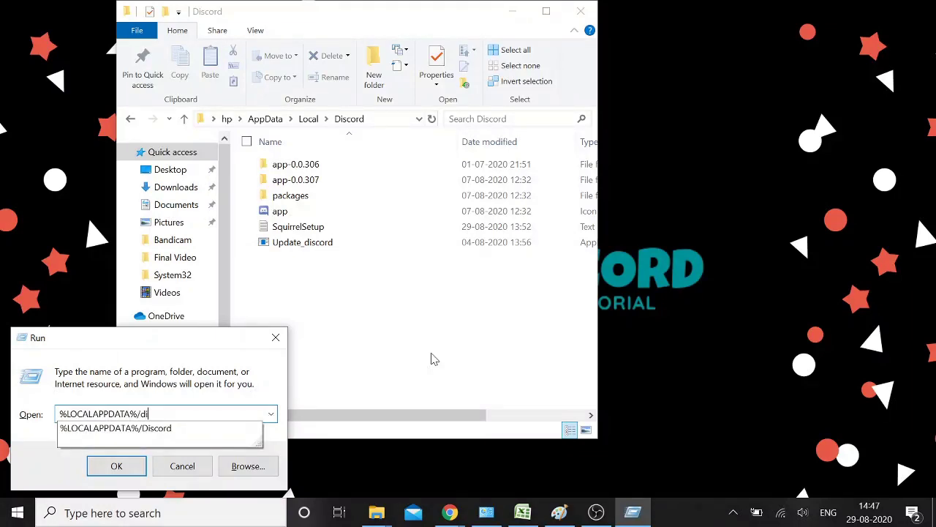
{"action": "type", "text": "scord/cache"}
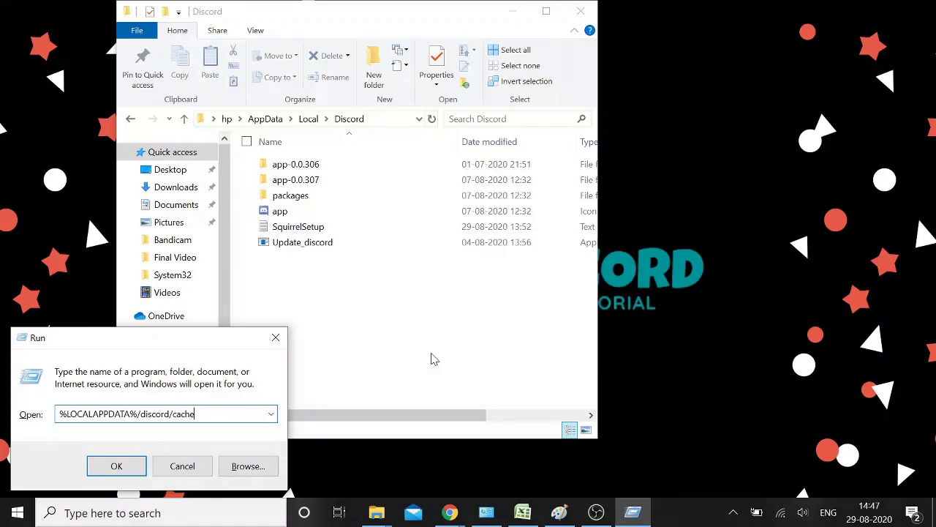
{"action": "key", "text": "Return"}
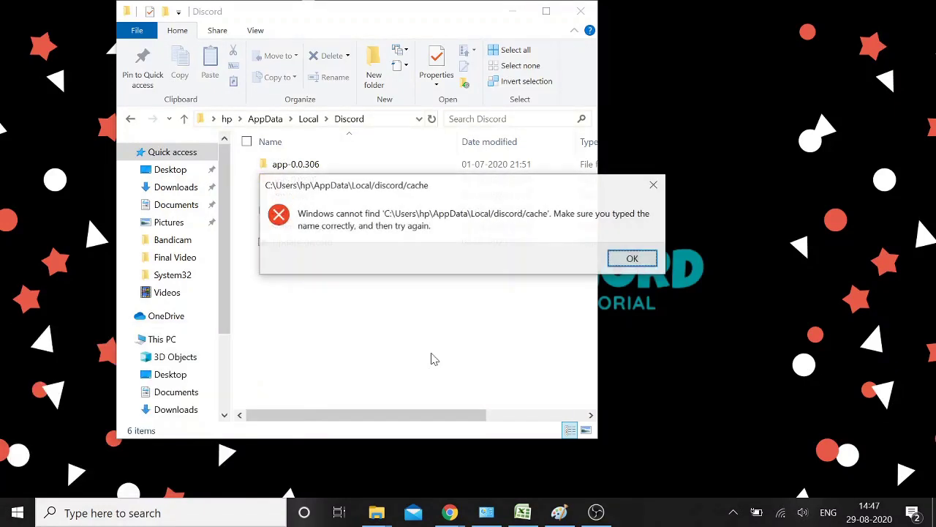
{"action": "key", "text": "Return"}
Step: Correct the Run path to %LOCALAPPDATA%/Discord/Cache, try to open it and dismiss the resulting message
{"action": "key", "text": "BackSpace"}
{"action": "key", "text": "BackSpace"}
{"action": "key", "text": "BackSpace"}
{"action": "key", "text": "BackSpace"}
{"action": "key", "text": "BackSpace"}
{"action": "key", "text": "BackSpace"}
{"action": "key", "text": "BackSpace"}
{"action": "key", "text": "BackSpace"}
{"action": "key", "text": "BackSpace"}
{"action": "key", "text": "BackSpace"}
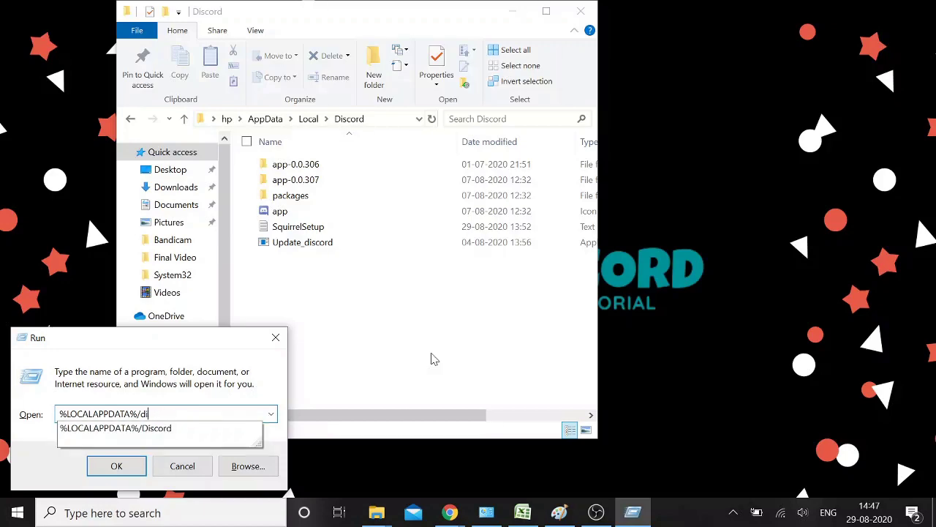
{"action": "key", "text": "Down"}
{"action": "type", "text": "/Cache"}
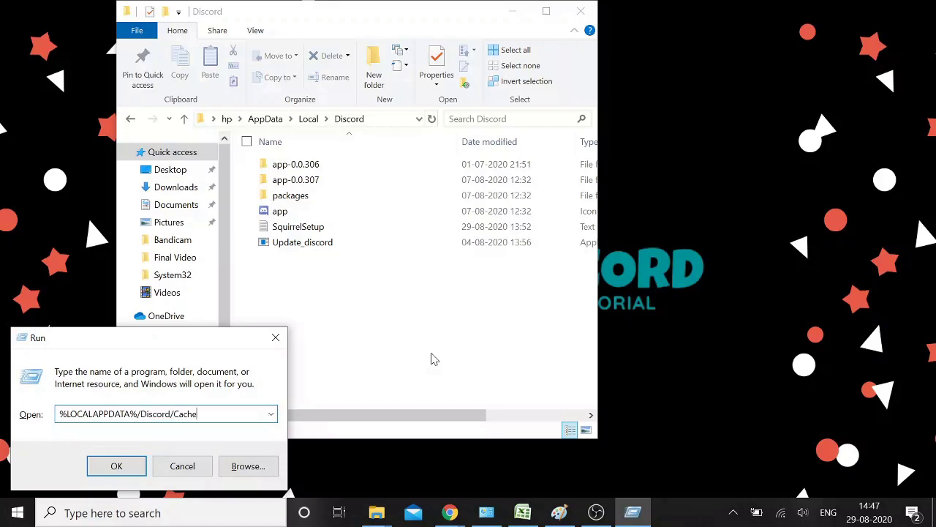
{"action": "key", "text": "Return"}
{"action": "key", "text": "Return"}
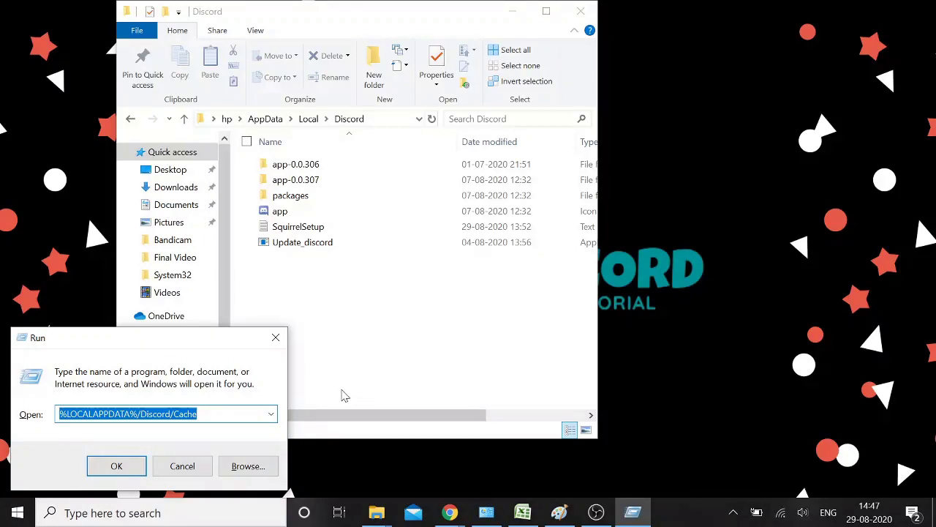
Step: Switch to Chrome, look up the Discord cache folder command in the Discord Update Failed Loop article, and minimize the browser
{"action": "left_click", "coordinate": [450, 515]}
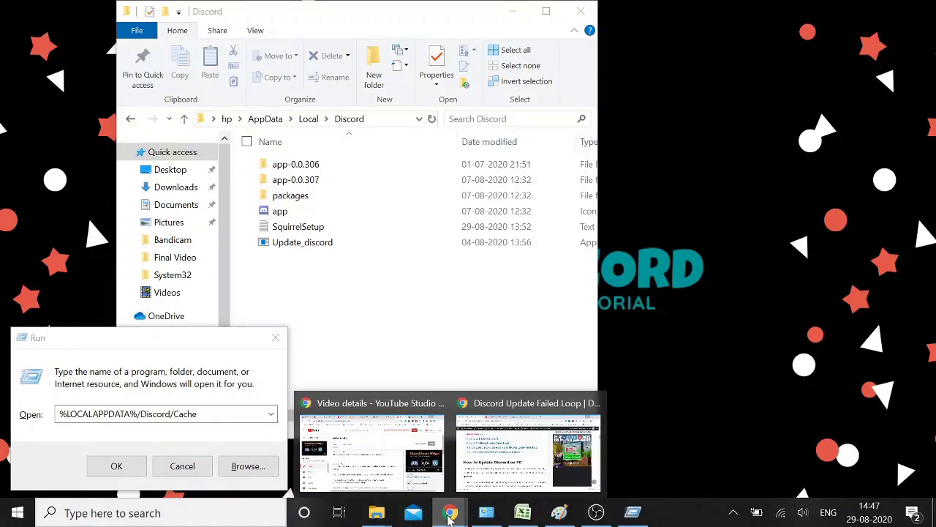
{"action": "left_click", "coordinate": [509, 444]}
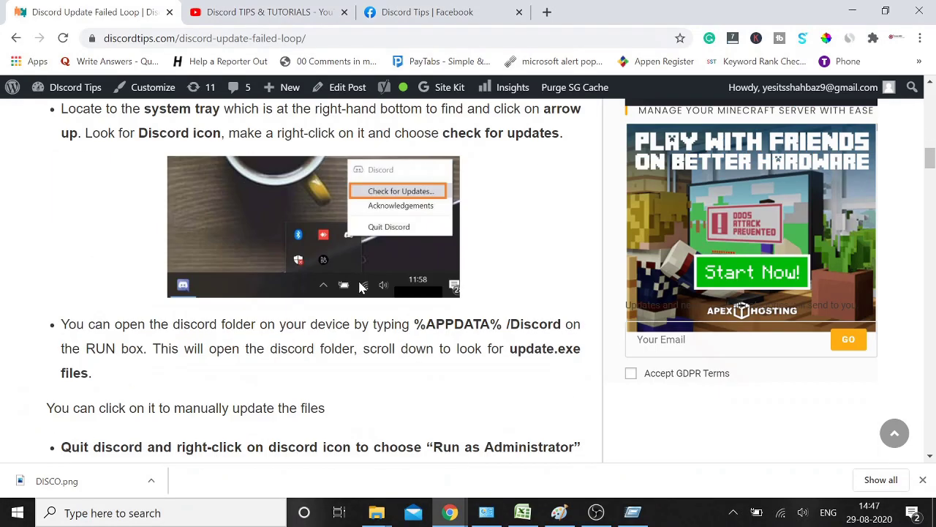
{"action": "scroll", "coordinate": [380, 307], "scroll_direction": "down", "scroll_amount": 7}
{"action": "scroll", "coordinate": [360, 288], "scroll_direction": "down", "scroll_amount": 15}
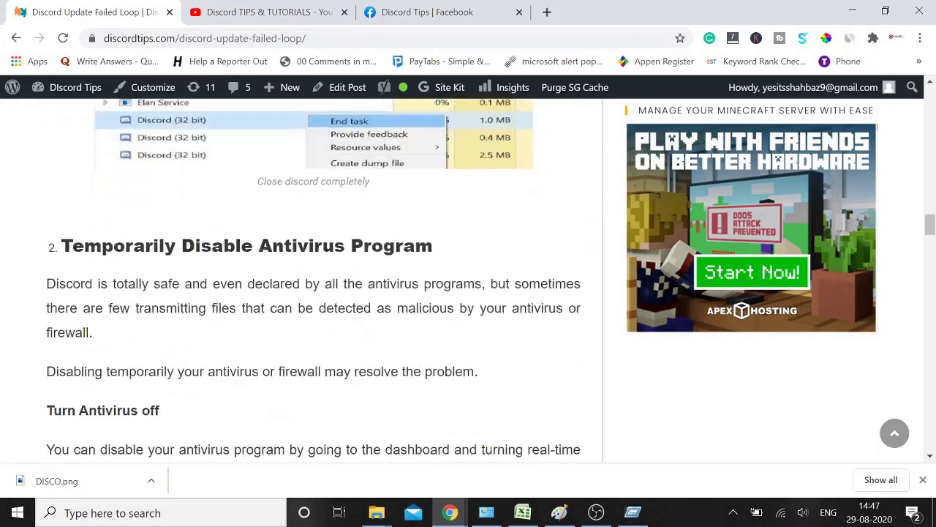
{"action": "scroll", "coordinate": [363, 287], "scroll_direction": "down", "scroll_amount": 6}
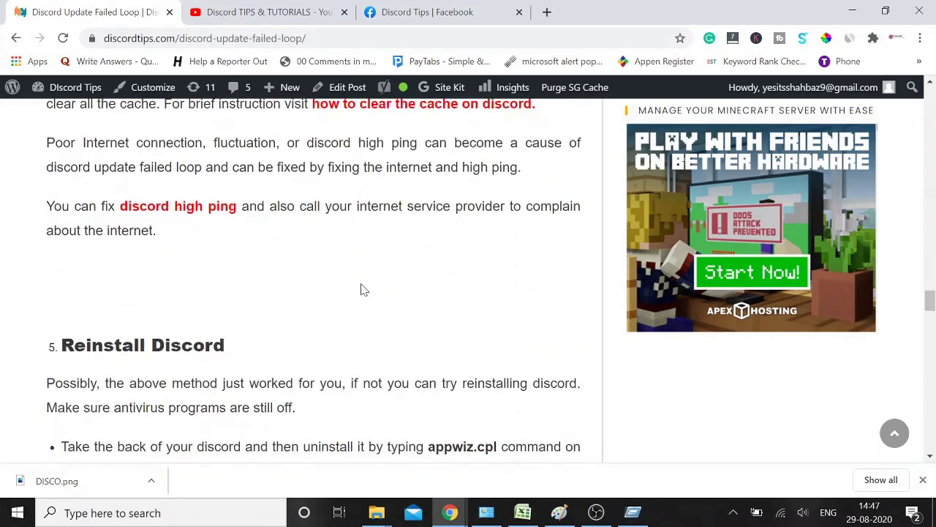
{"action": "scroll", "coordinate": [360, 290], "scroll_direction": "down", "scroll_amount": 7}
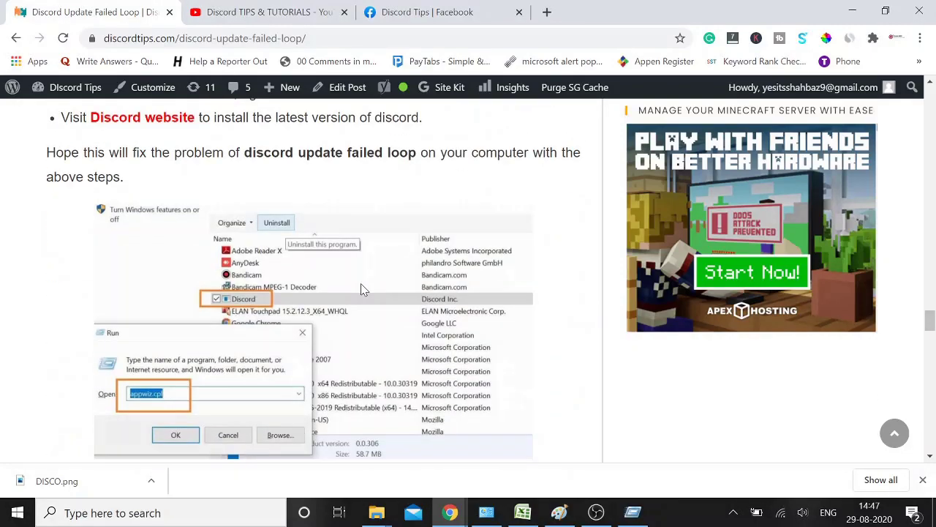
{"action": "scroll", "coordinate": [360, 290], "scroll_direction": "down", "scroll_amount": 6}
{"action": "scroll", "coordinate": [364, 291], "scroll_direction": "up", "scroll_amount": 7}
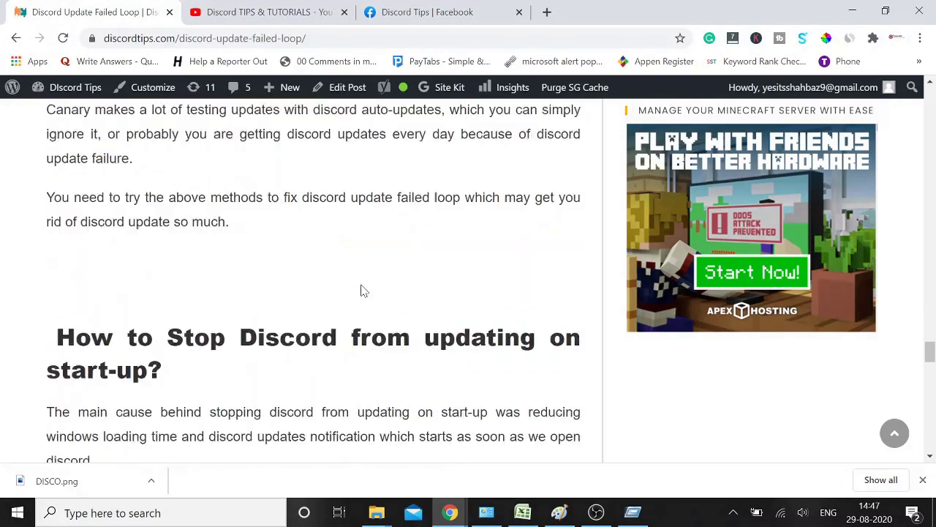
{"action": "scroll", "coordinate": [363, 290], "scroll_direction": "up", "scroll_amount": 8}
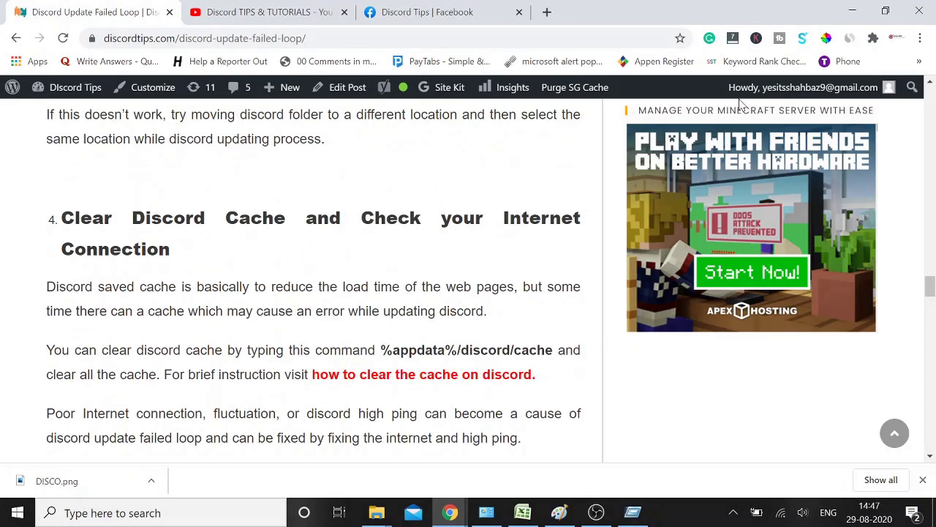
{"action": "mouse_move", "coordinate": [747, 95]}
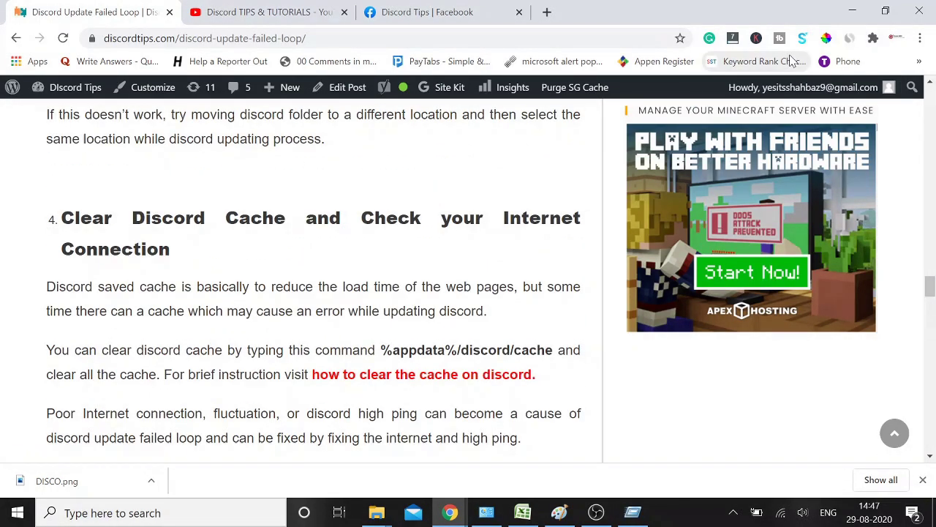
{"action": "left_click", "coordinate": [852, 12]}
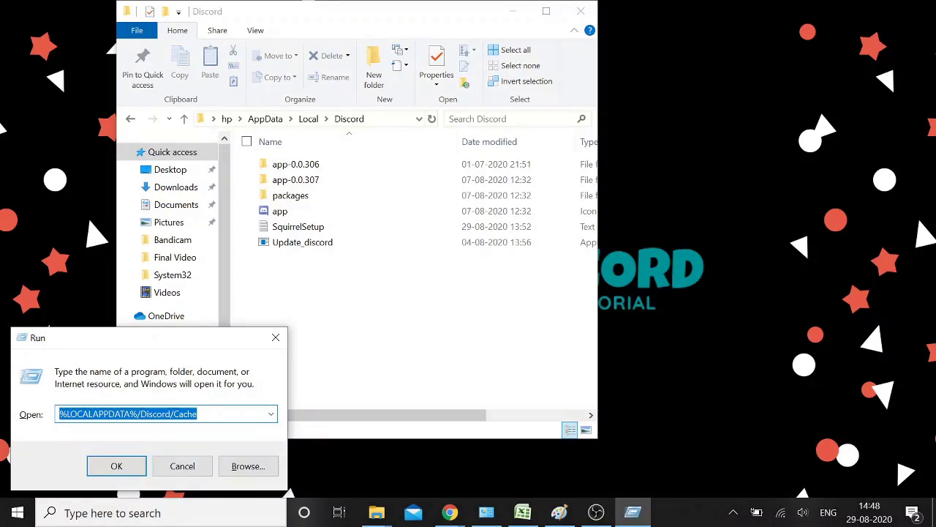
Step: Replace the path in the Run dialog with %APPDATA% /Discord/Cache and open it
{"action": "key", "text": "BackSpace"}
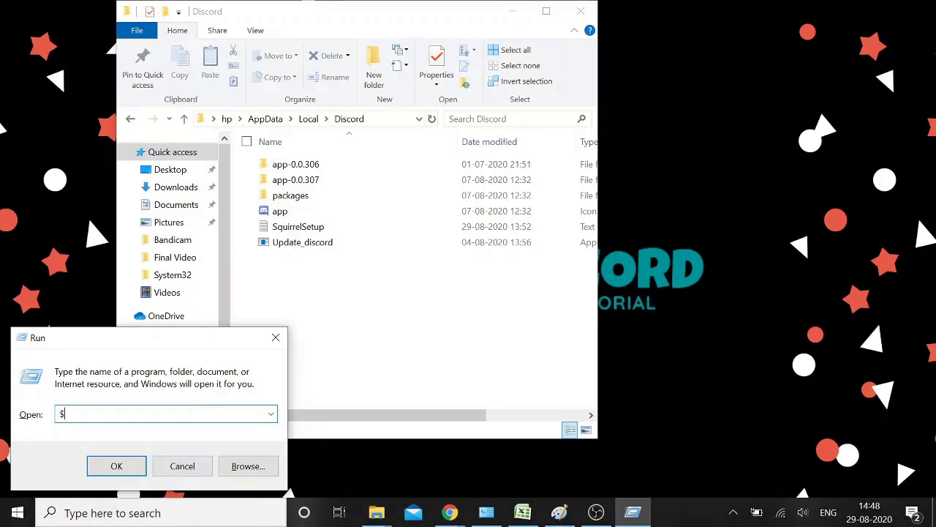
{"action": "type", "text": "%a"}
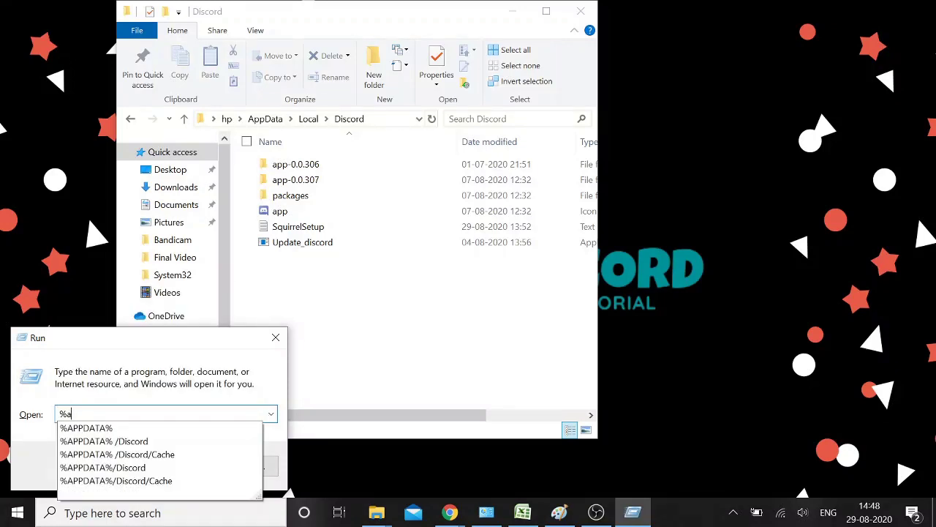
{"action": "type", "text": "ppdata%"}
{"action": "key", "text": "BackSpace"}
{"action": "type", "text": "%"}
{"action": "key", "text": "BackSpace"}
{"action": "type", "text": "%"}
{"action": "key", "text": "Down"}
{"action": "key", "text": "Down"}
{"action": "key", "text": "Down"}
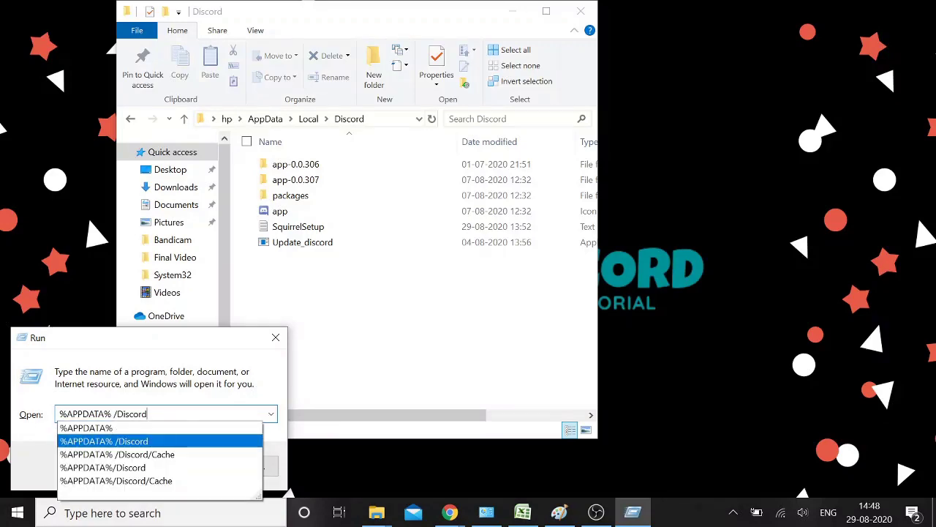
{"action": "key", "text": "Return"}
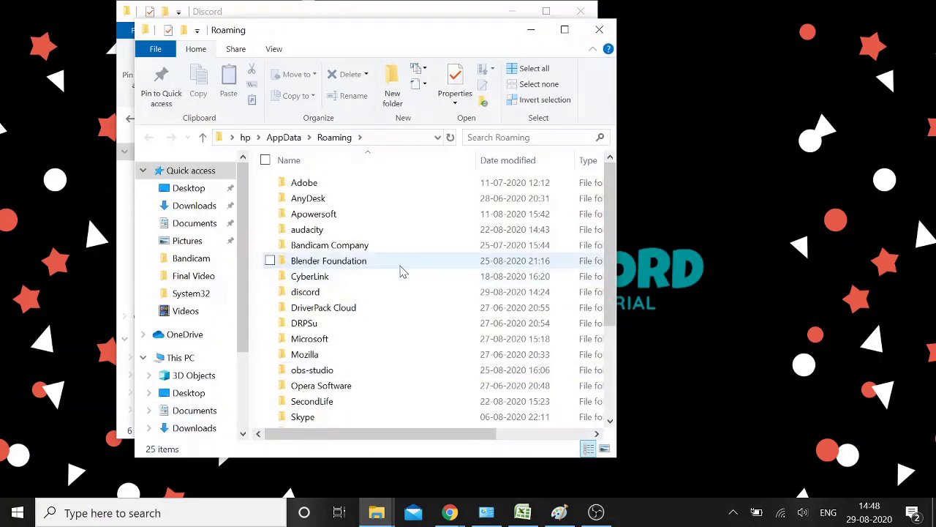
Step: Open the discord folder inside Roaming and go into its Cache folder
{"action": "scroll", "coordinate": [351, 291], "scroll_direction": "down", "scroll_amount": 3}
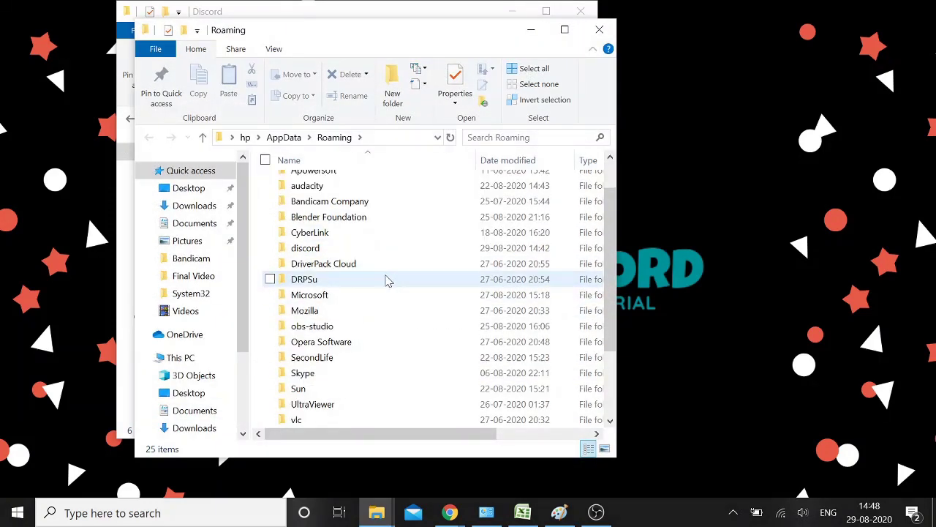
{"action": "scroll", "coordinate": [456, 385], "scroll_direction": "up", "scroll_amount": 3}
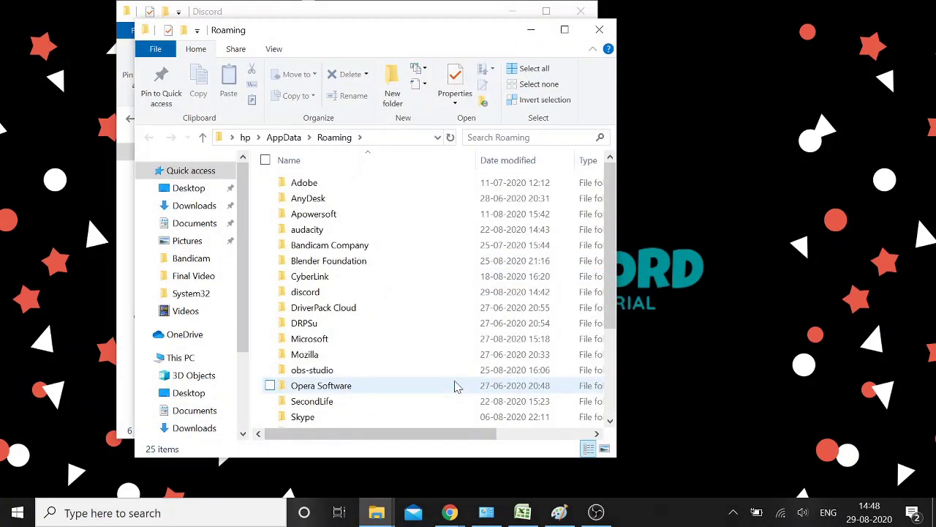
{"action": "double_click", "coordinate": [408, 292]}
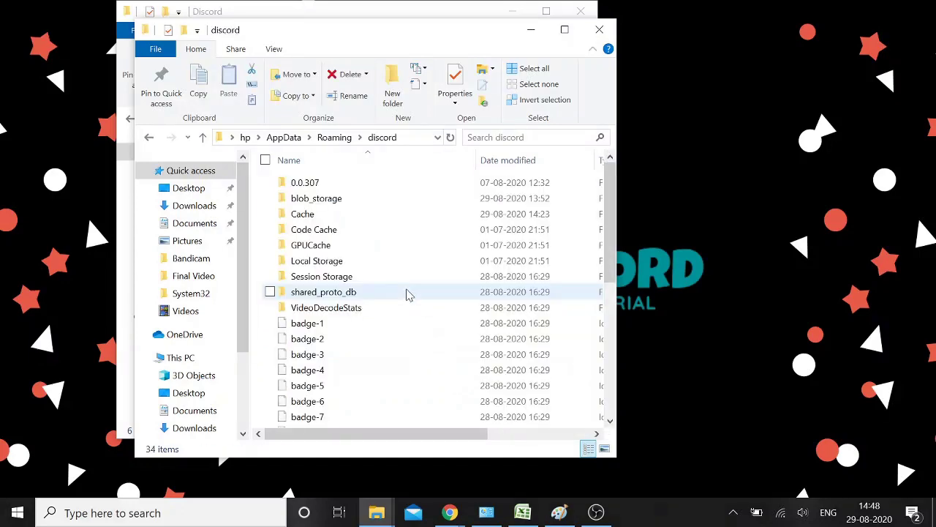
{"action": "scroll", "coordinate": [453, 296], "scroll_direction": "down", "scroll_amount": 4}
{"action": "scroll", "coordinate": [454, 296], "scroll_direction": "down", "scroll_amount": 2}
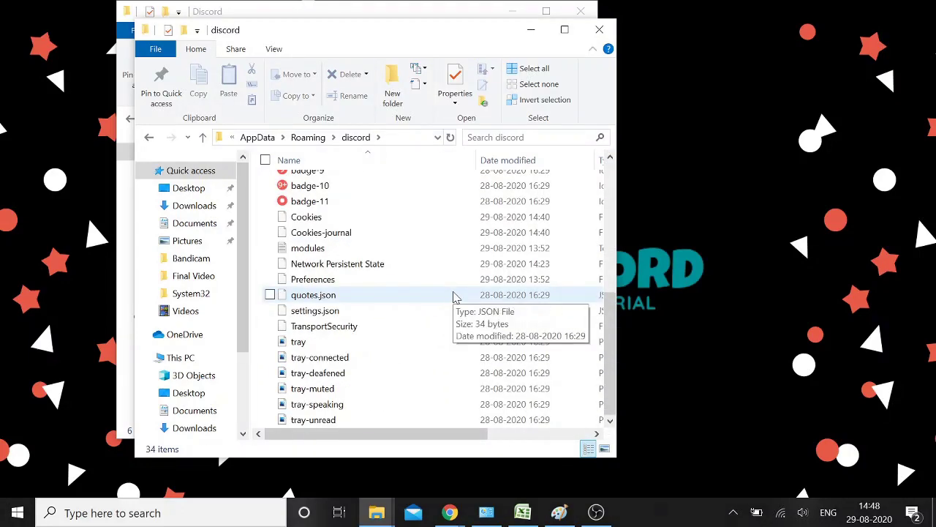
{"action": "scroll", "coordinate": [454, 296], "scroll_direction": "up", "scroll_amount": 6}
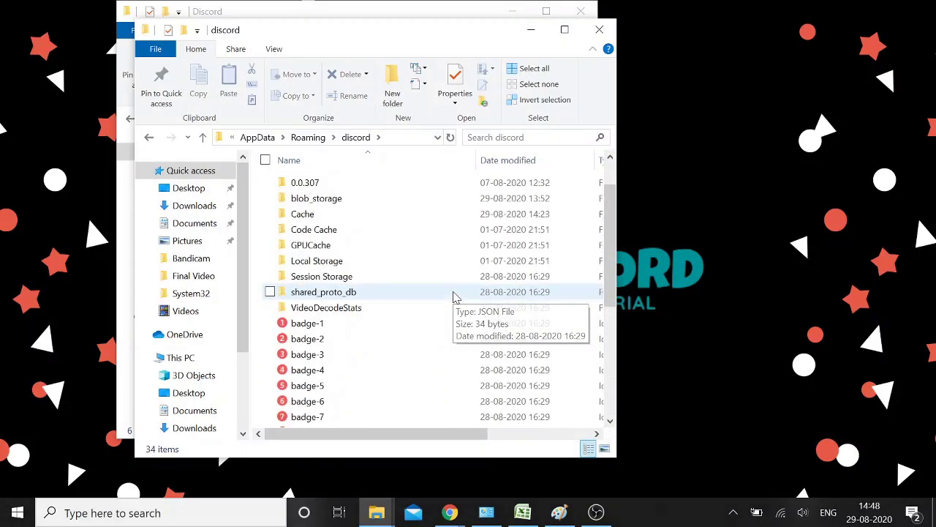
{"action": "double_click", "coordinate": [341, 217]}
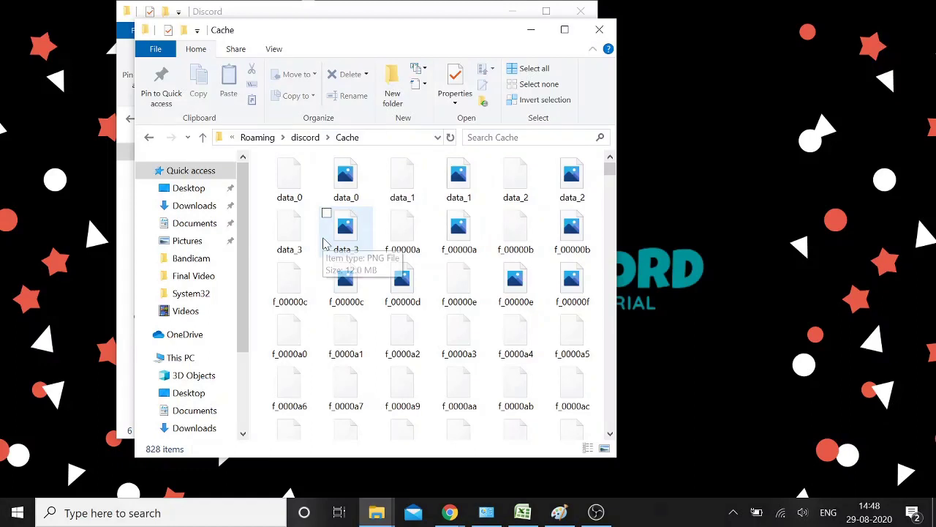
Step: Select all files in the Cache folder without deleting them and close both open File Explorer windows
{"action": "key", "text": "ctrl+a"}
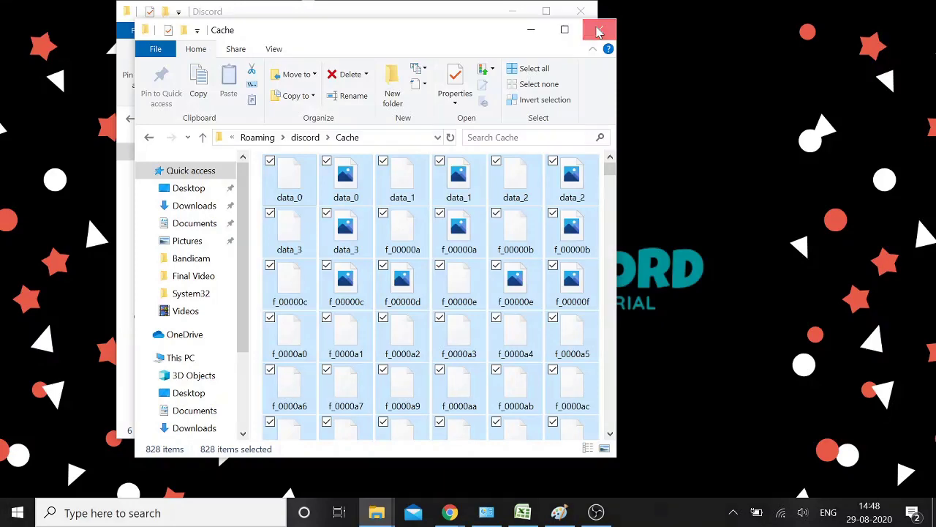
{"action": "left_click", "coordinate": [598, 31]}
{"action": "left_click", "coordinate": [580, 13]}
Step: Run the %APPDATA% /Discord/Cache path again from the Run dialog
{"action": "key", "text": "super+r"}
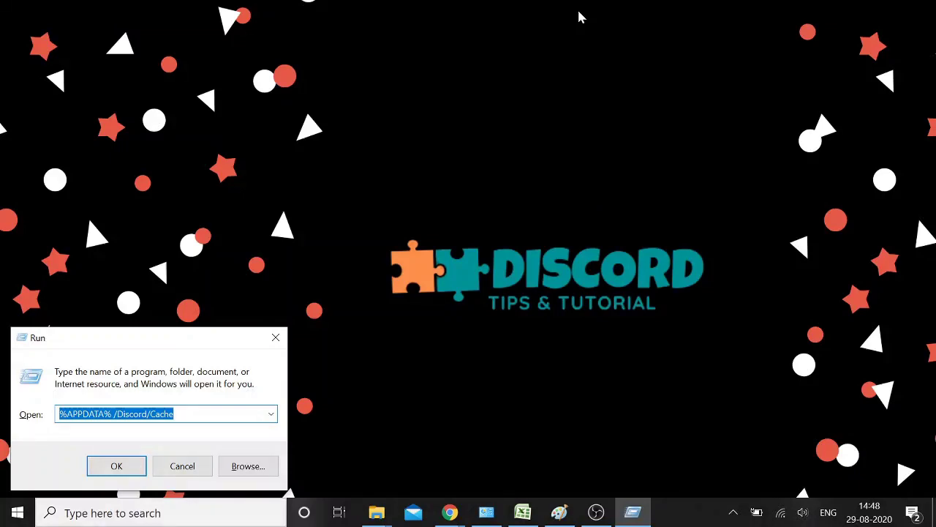
{"action": "key", "text": "End"}
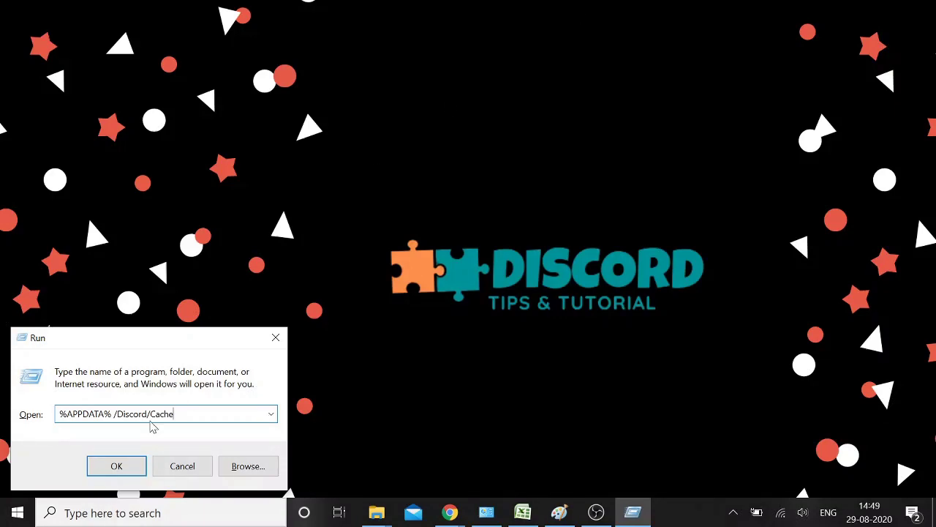
{"action": "left_click", "coordinate": [123, 466]}
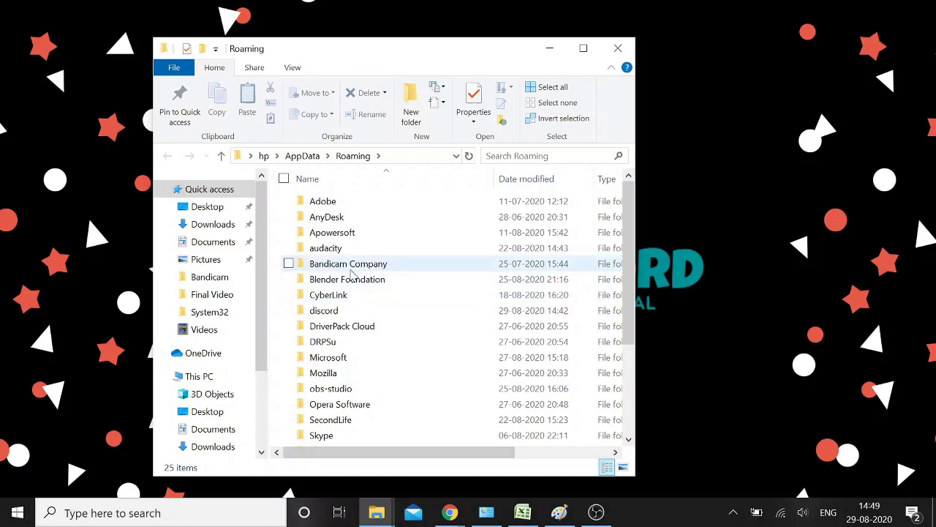
Step: Go to the Cache folder inside Roaming's discord folder again and select all of its files
{"action": "scroll", "coordinate": [372, 252], "scroll_direction": "down", "scroll_amount": 3}
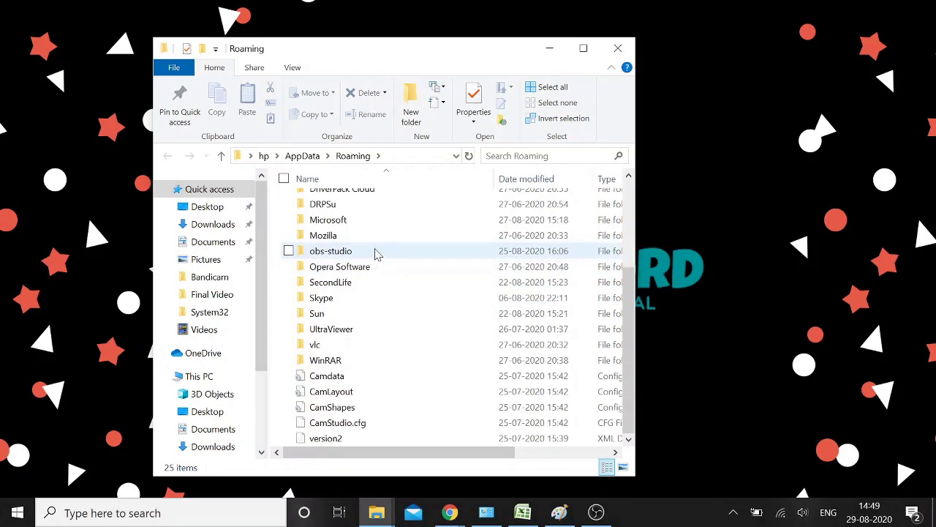
{"action": "scroll", "coordinate": [371, 252], "scroll_direction": "up", "scroll_amount": 3}
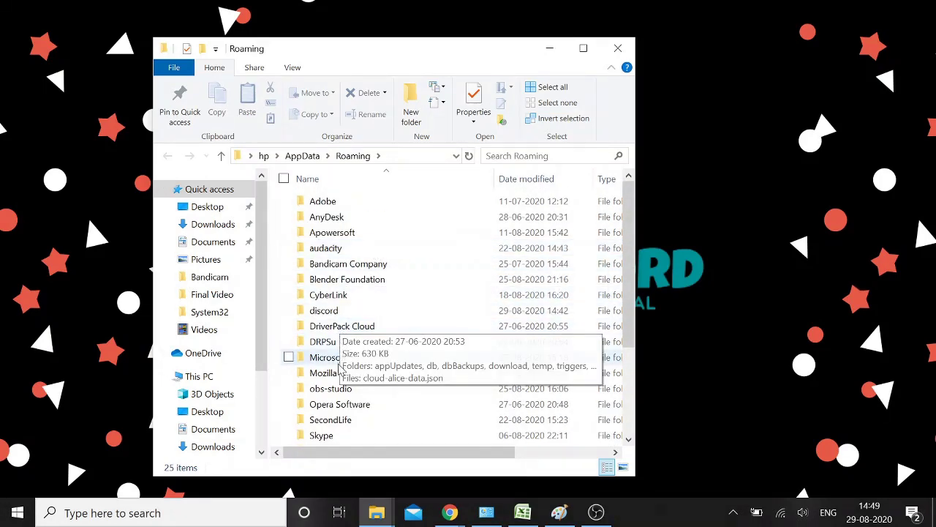
{"action": "double_click", "coordinate": [351, 310]}
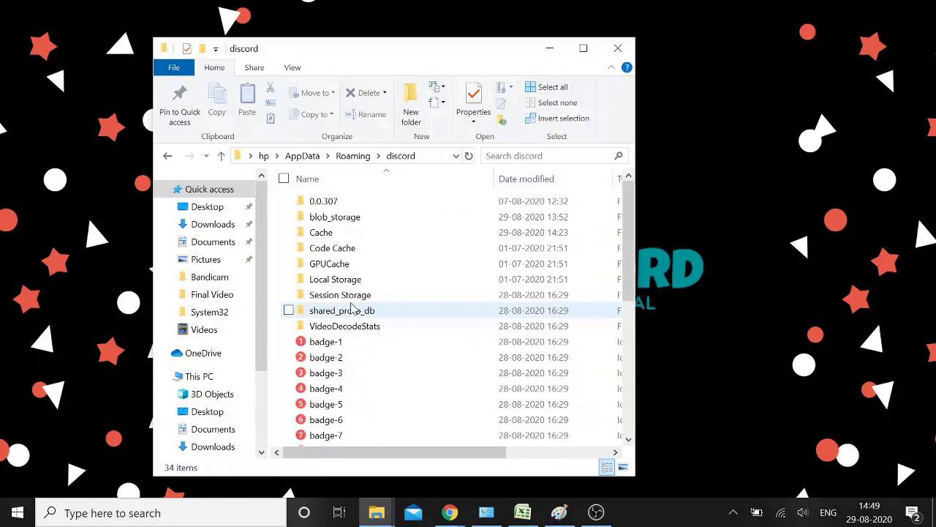
{"action": "left_click", "coordinate": [357, 232]}
{"action": "double_click", "coordinate": [358, 233]}
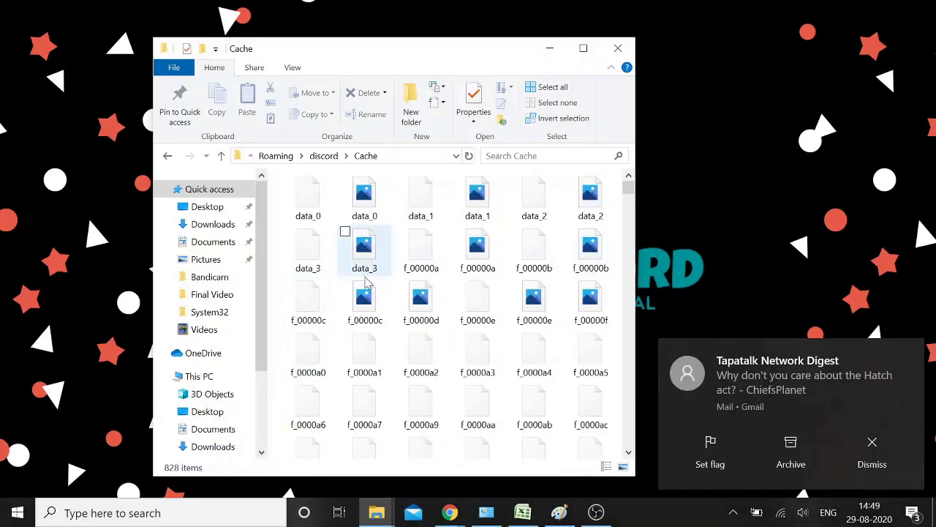
{"action": "key", "text": "ctrl+a"}
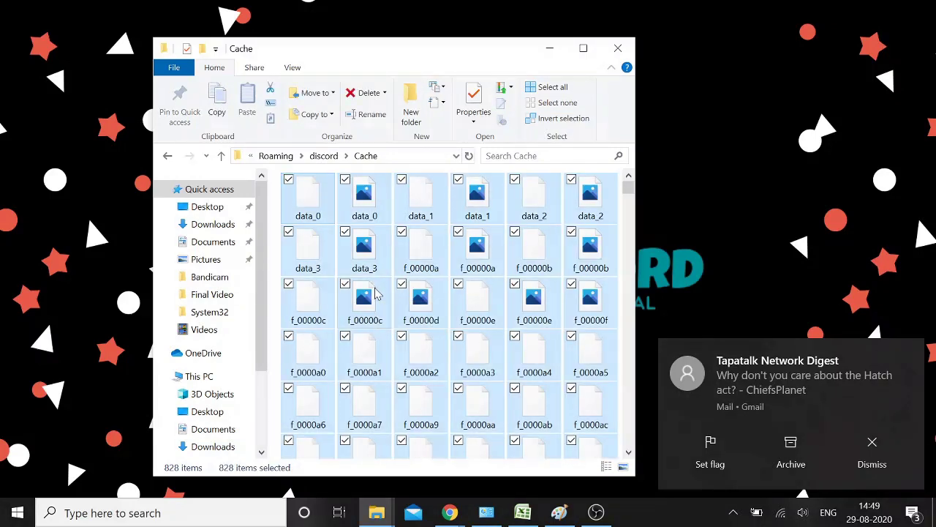